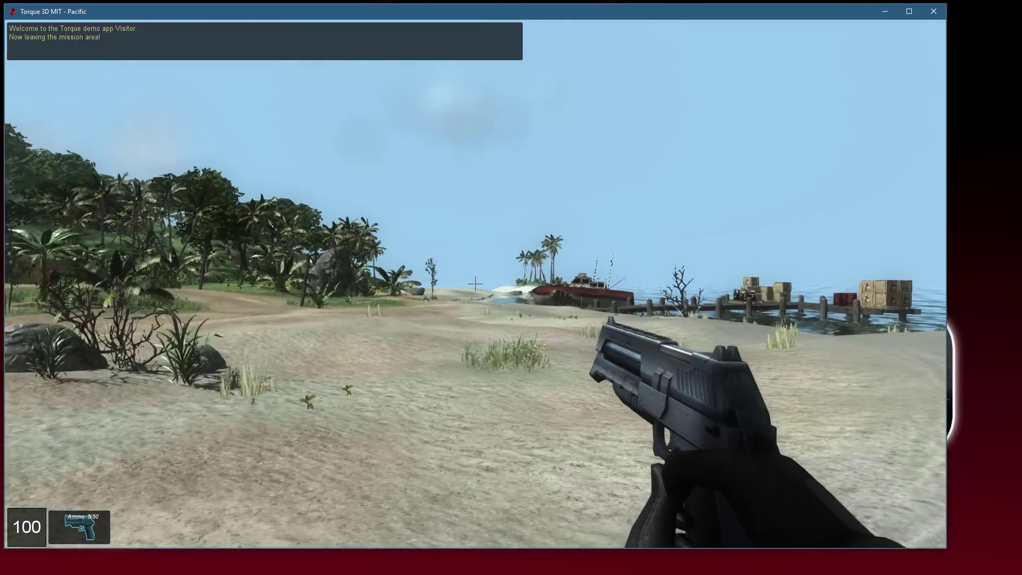
Walk along the beach and shoot the red barrels beside the crates at the end of the pier
key("w")
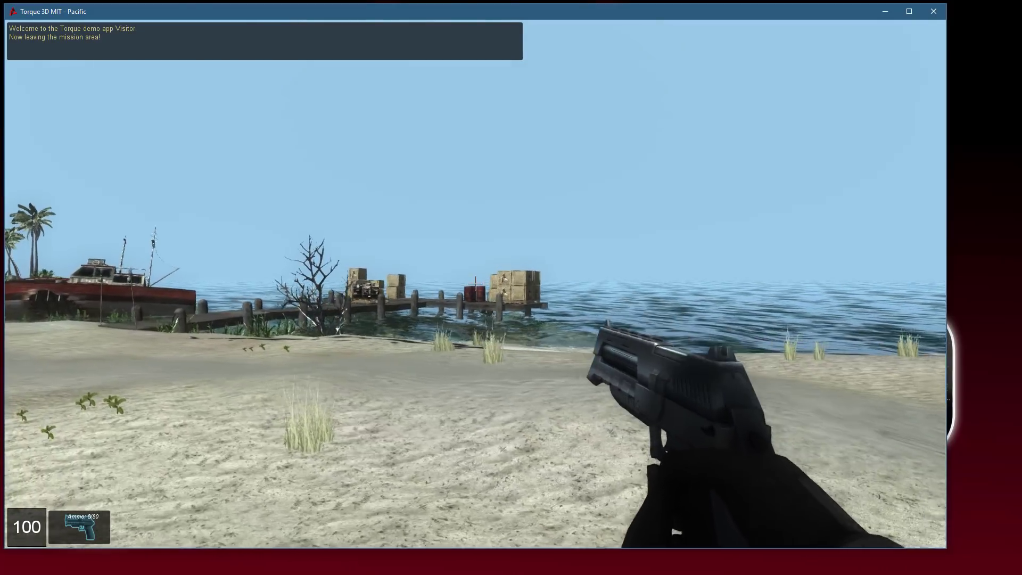
left_click(475, 282)
left_click(475, 282)
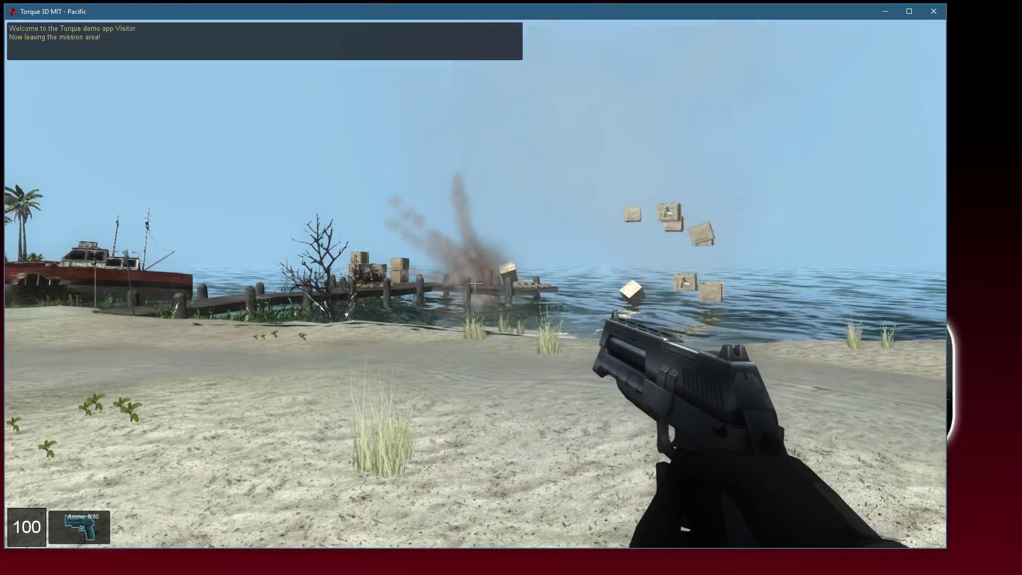
mouse_move(475, 282)
Walk inland from the beach along the dirt path, past the wooden fences, to the open-sided shed
key("w")
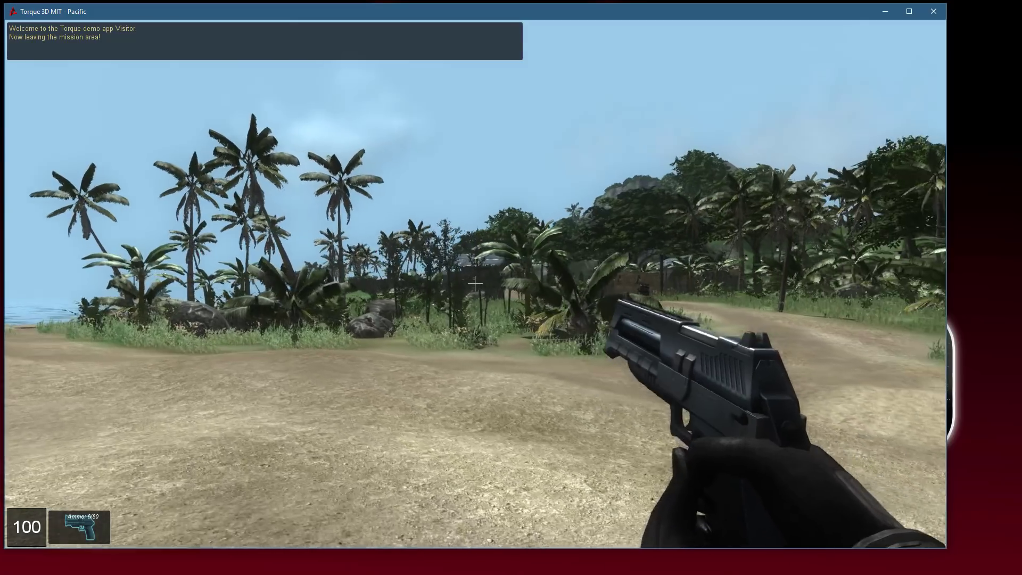
key("w")
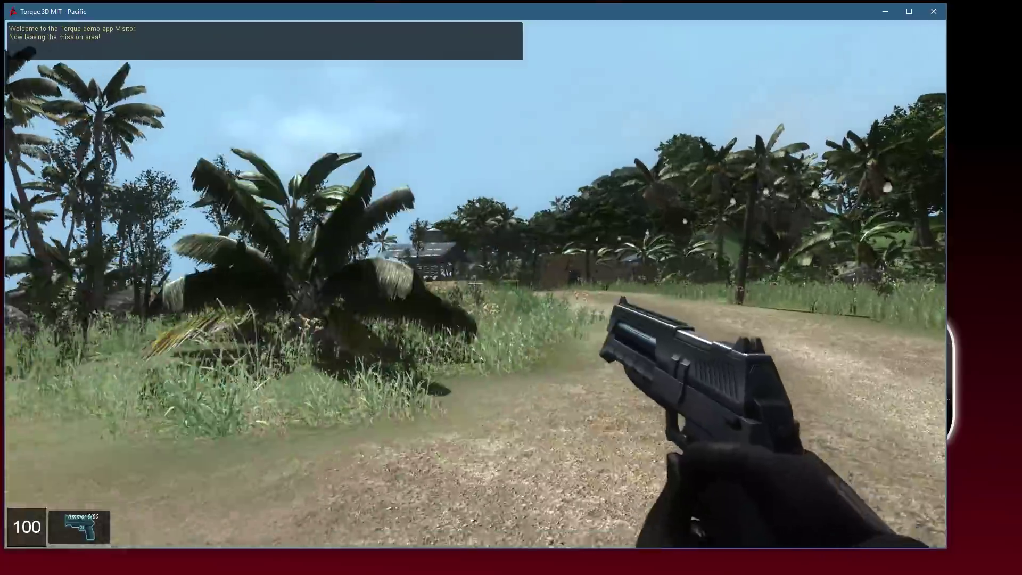
key("w")
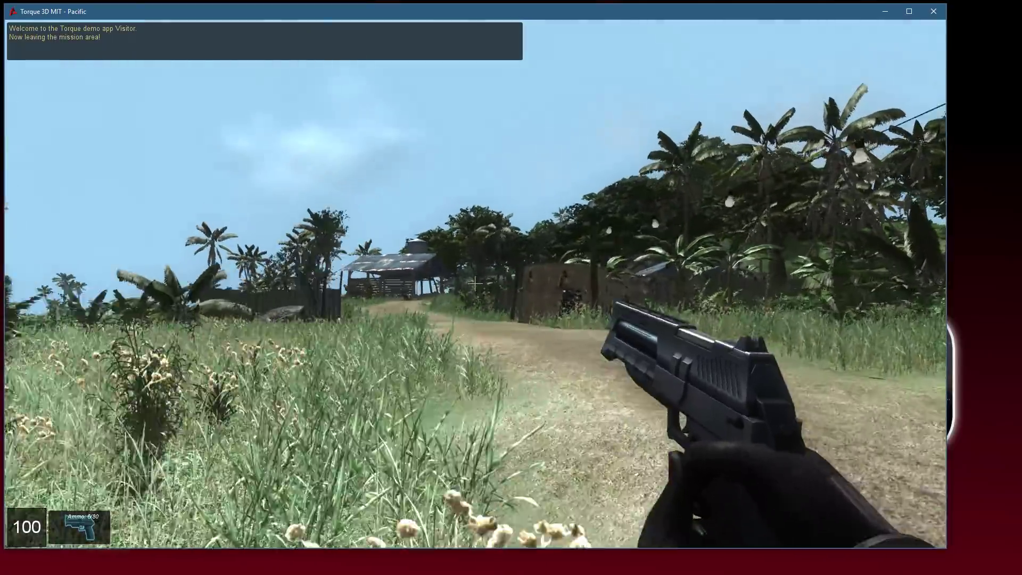
key("w")
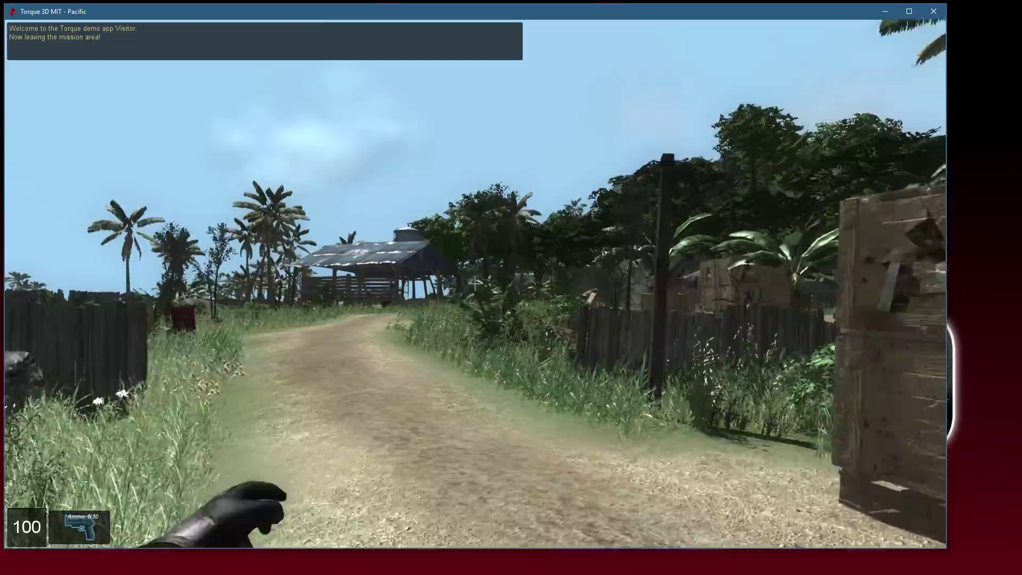
key("w")
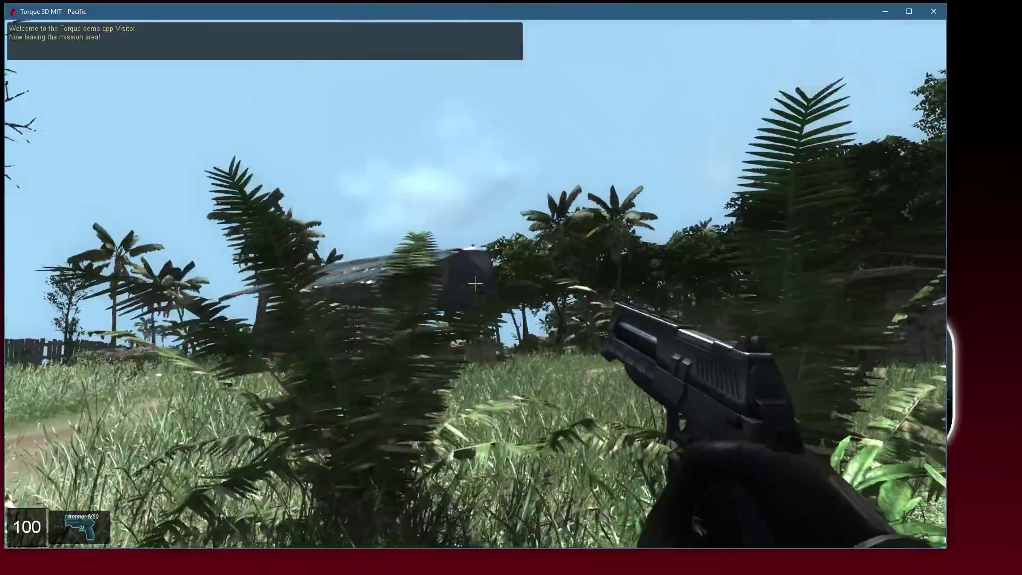
key("w")
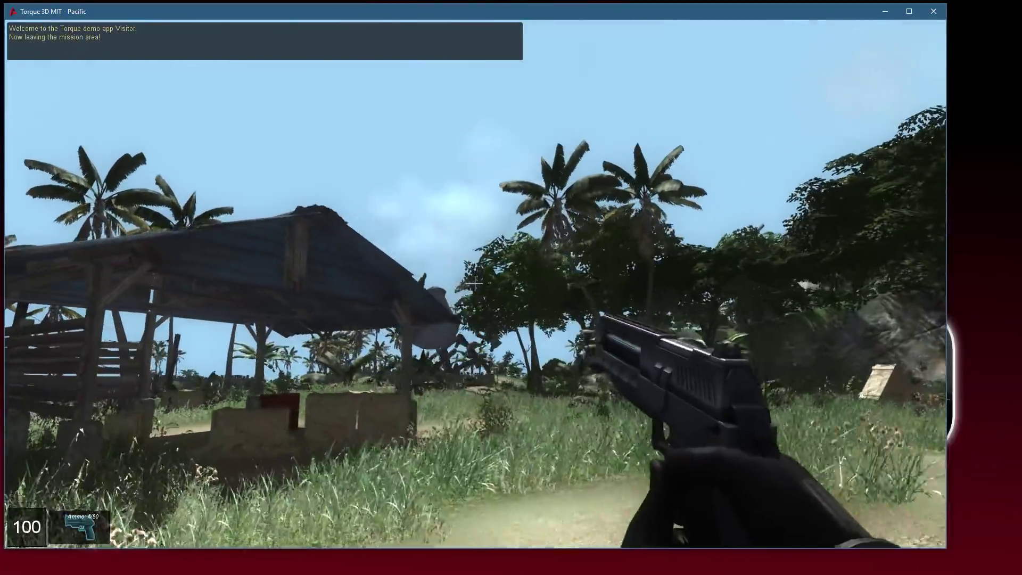
Fire the pistol near the shed and shoot the red-and-white target in front of the crates, advancing across the clearing
left_click(475, 283)
left_click(475, 283)
mouse_move(474, 283)
key("w")
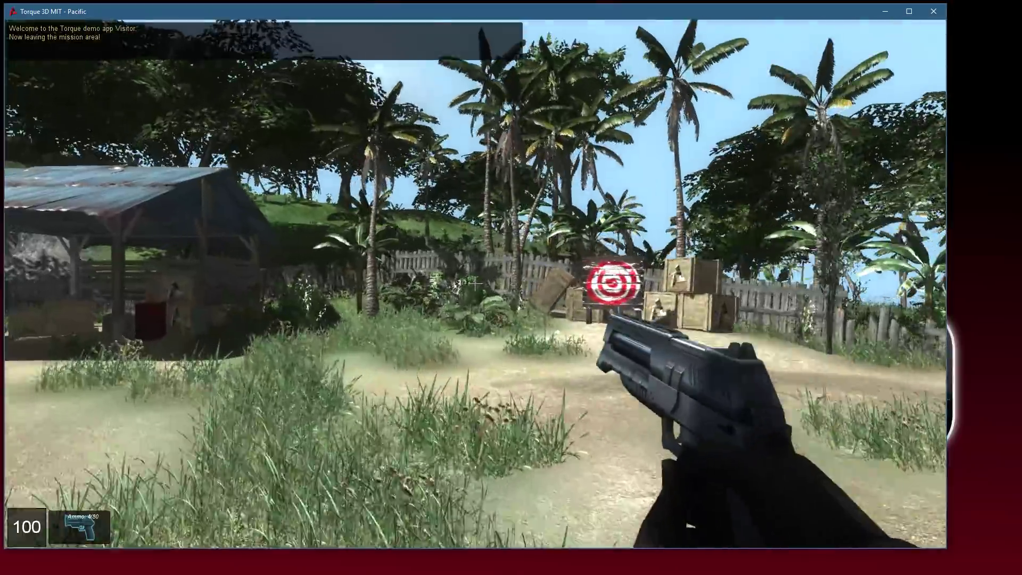
left_click(475, 283)
left_click(475, 283)
left_click(475, 283)
left_click(475, 283)
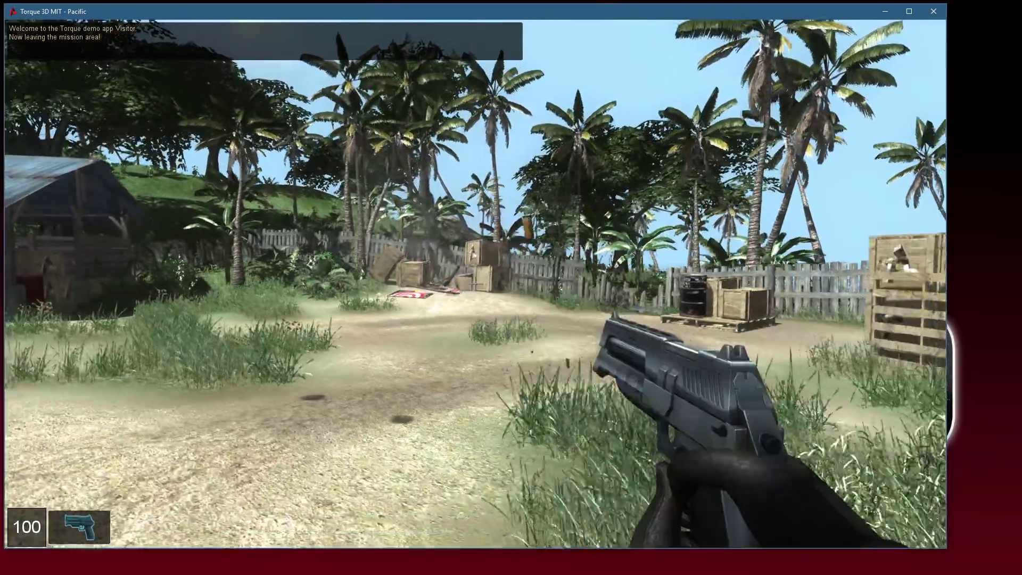
key("w")
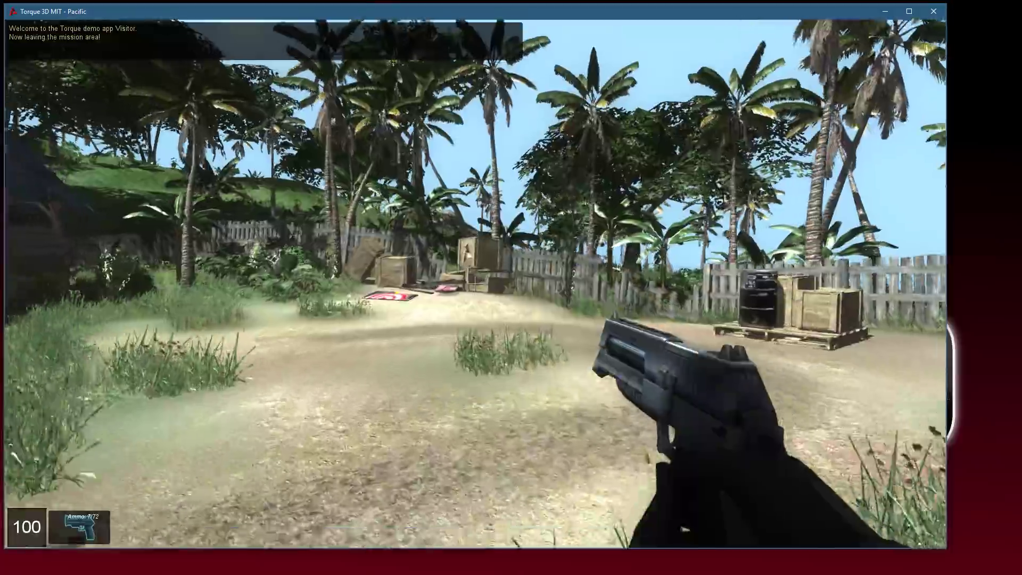
left_click(475, 283)
mouse_move(475, 283)
key("w")
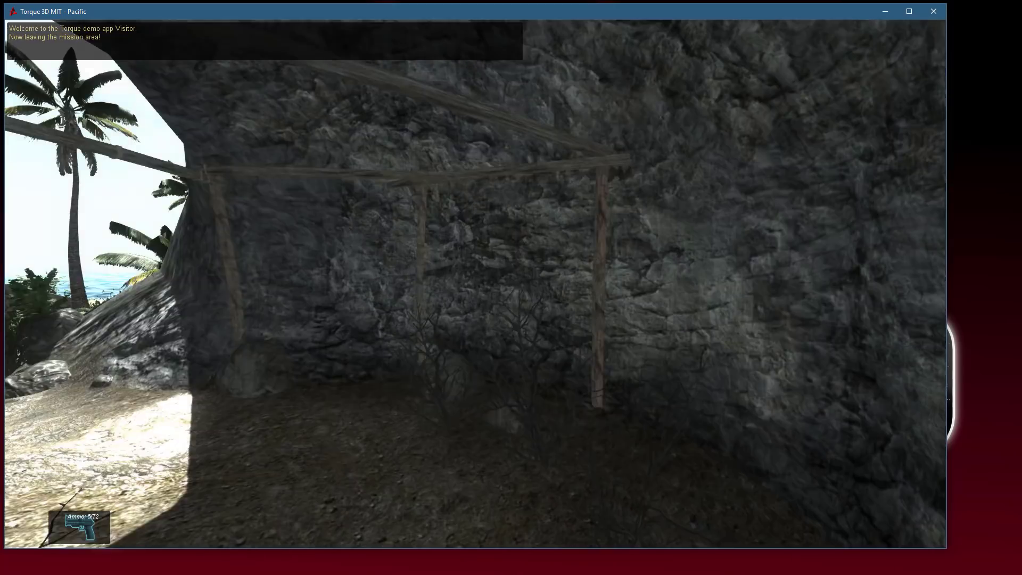
Fly the free camera around the island to examine the coastline, cliffs, palm groves and village huts
key("w")
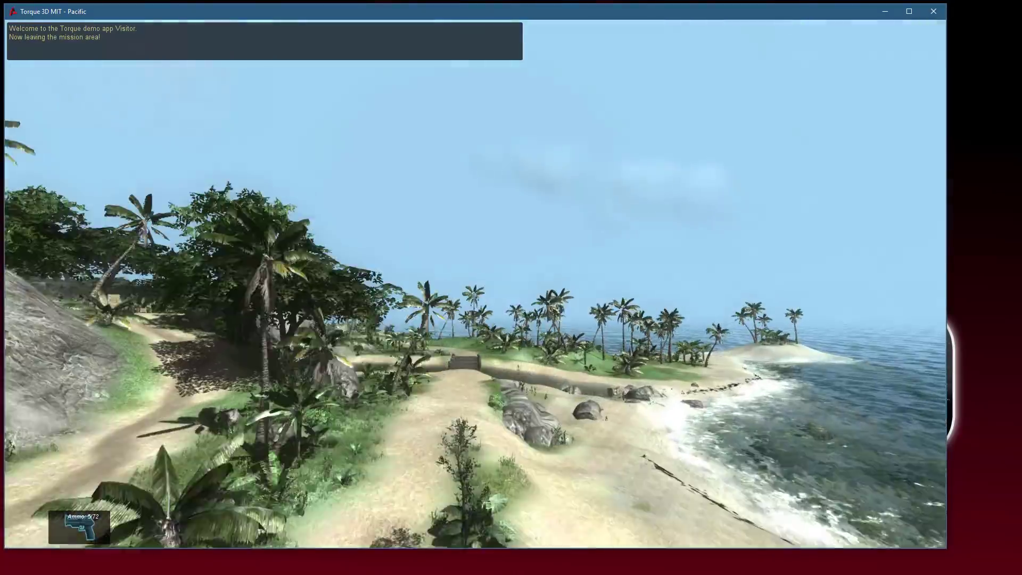
key("w")
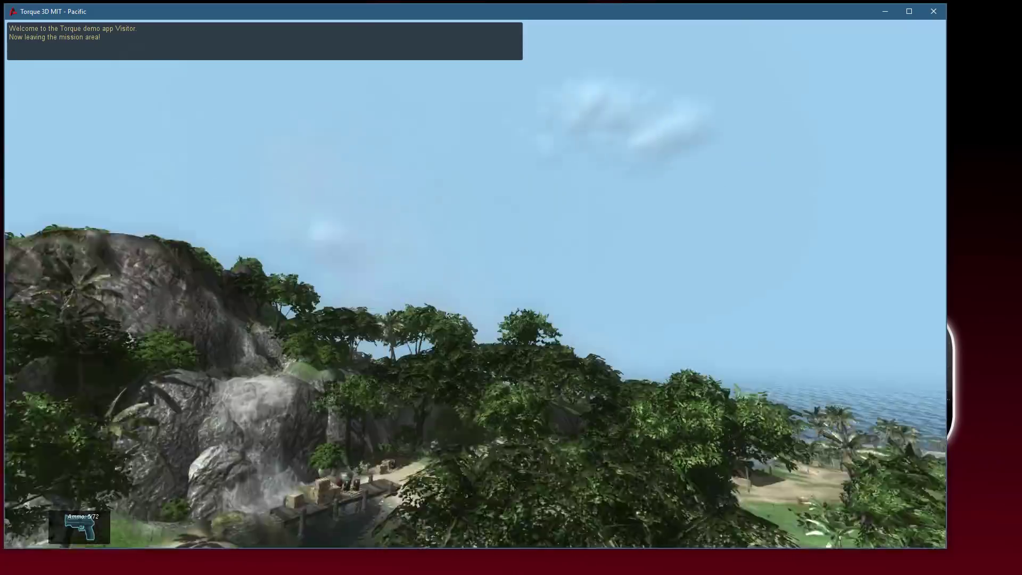
key("w")
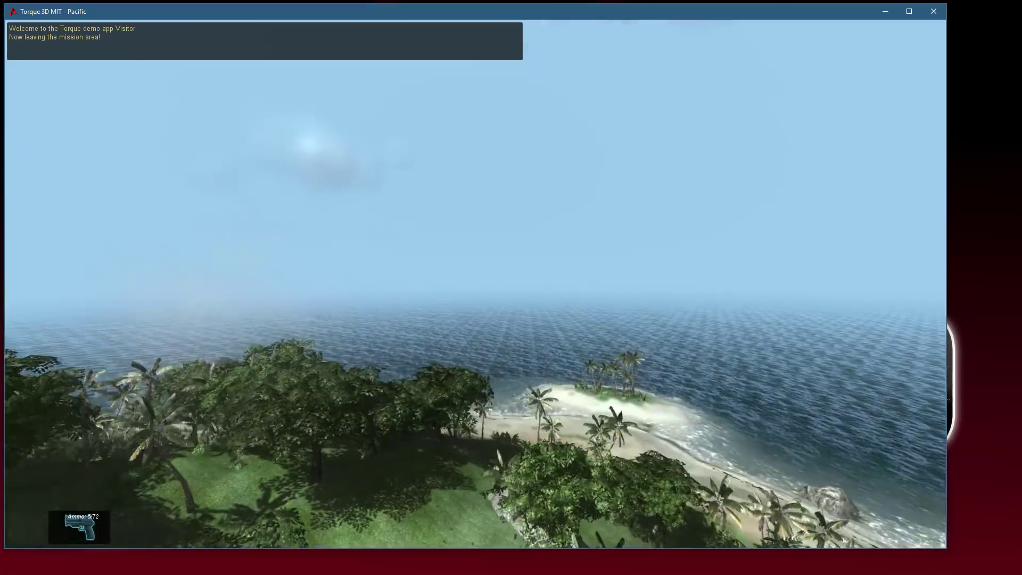
key("w")
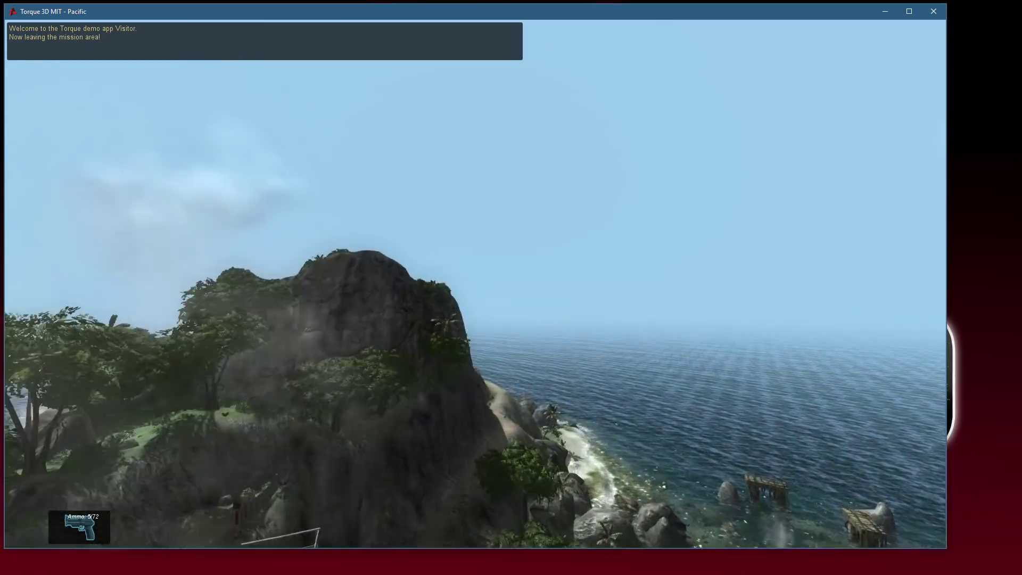
key("w")
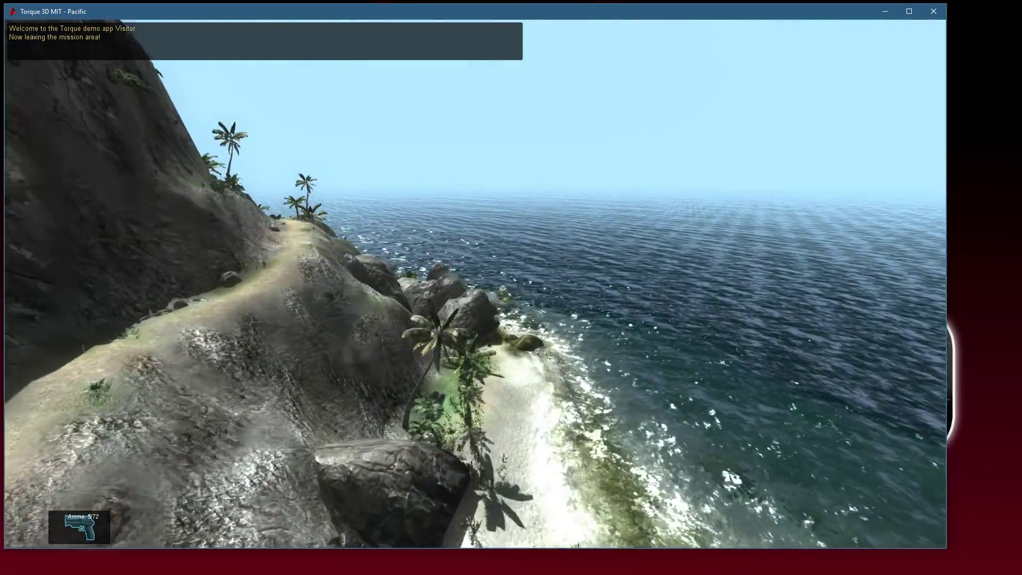
key("w")
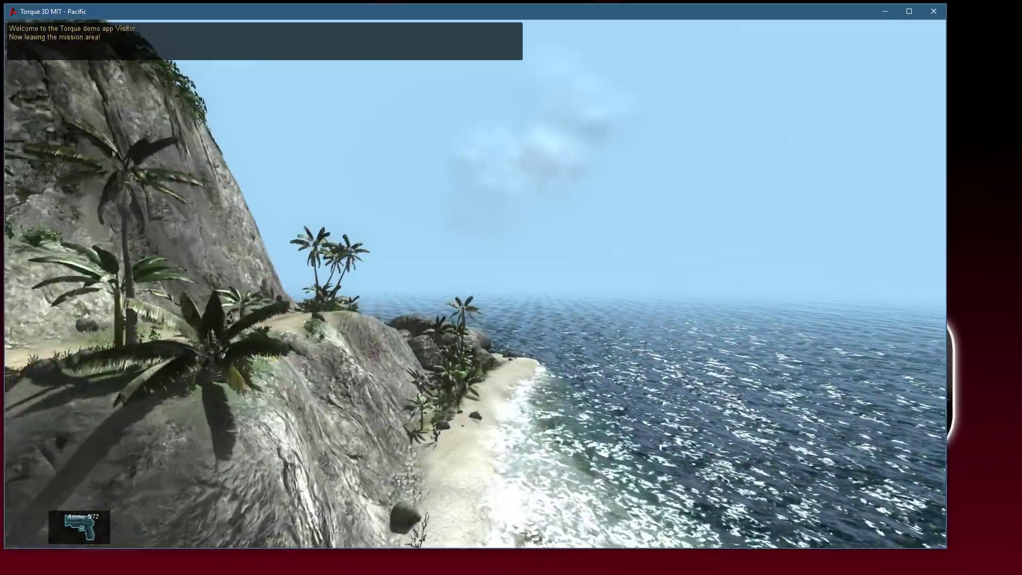
key("w")
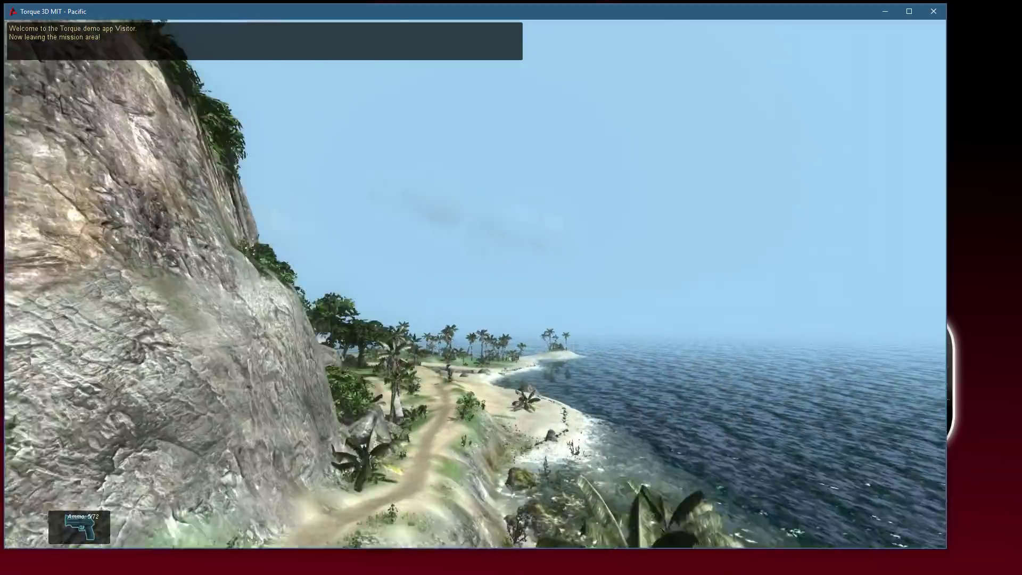
key("w")
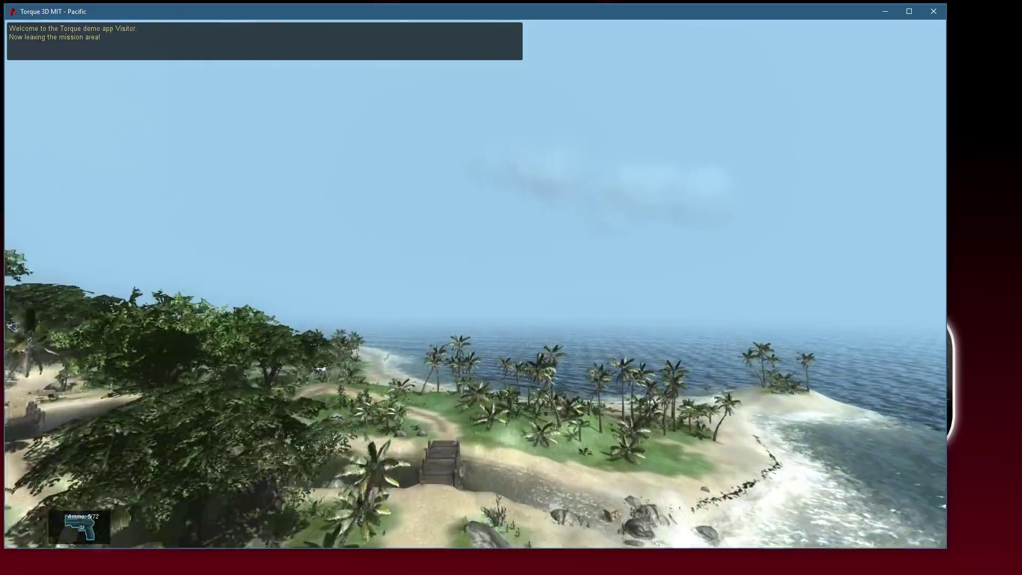
key("w")
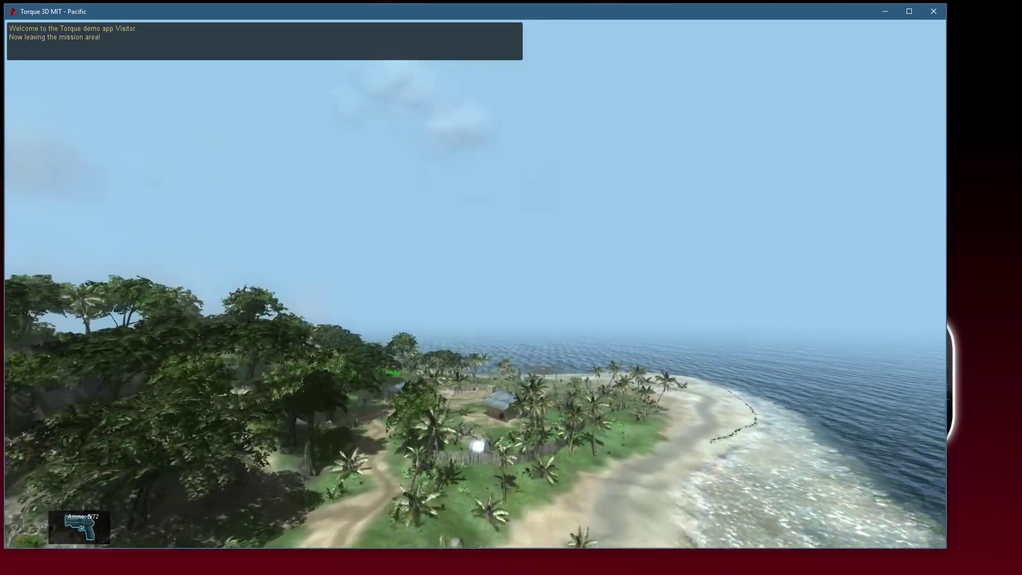
key("w")
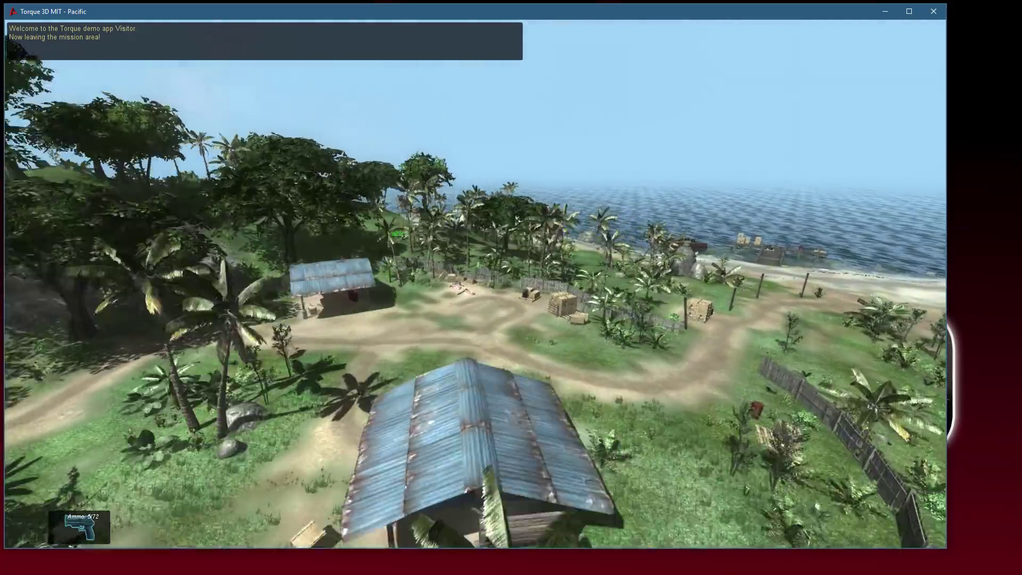
key("w")
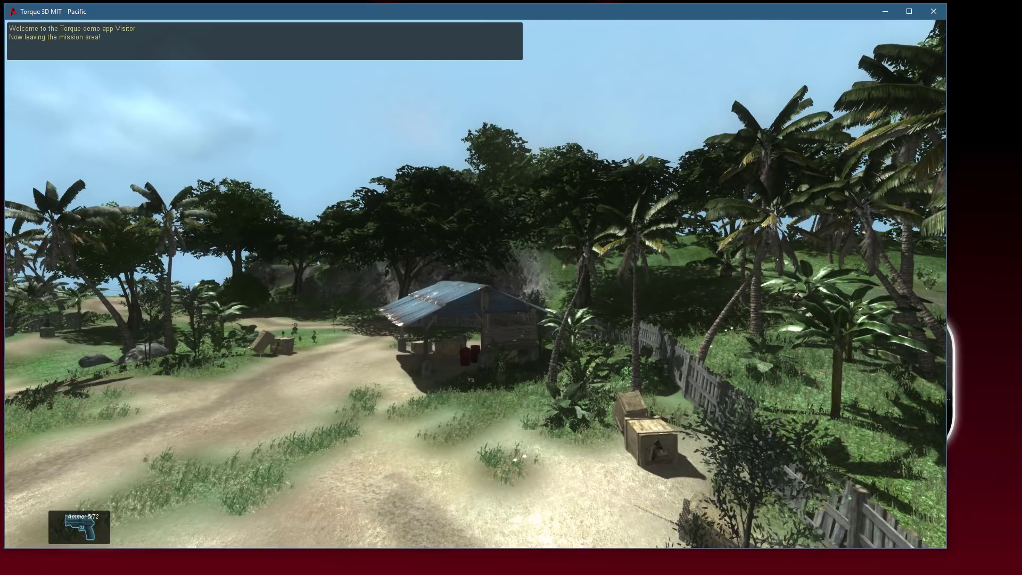
Open the world editor on the running level, turn the view toward the shed and water tower, and switch to the Forest Editor
key("F11")
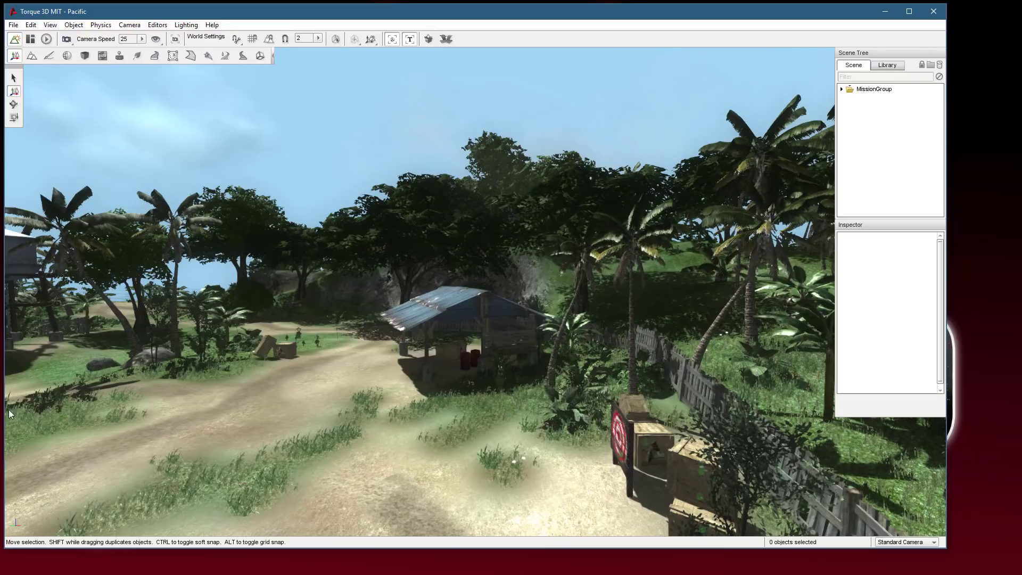
mouse_move(320, 273)
right_mouse_down()
mouse_move(213, 272)
mouse_move(394, 272)
right_mouse_up()
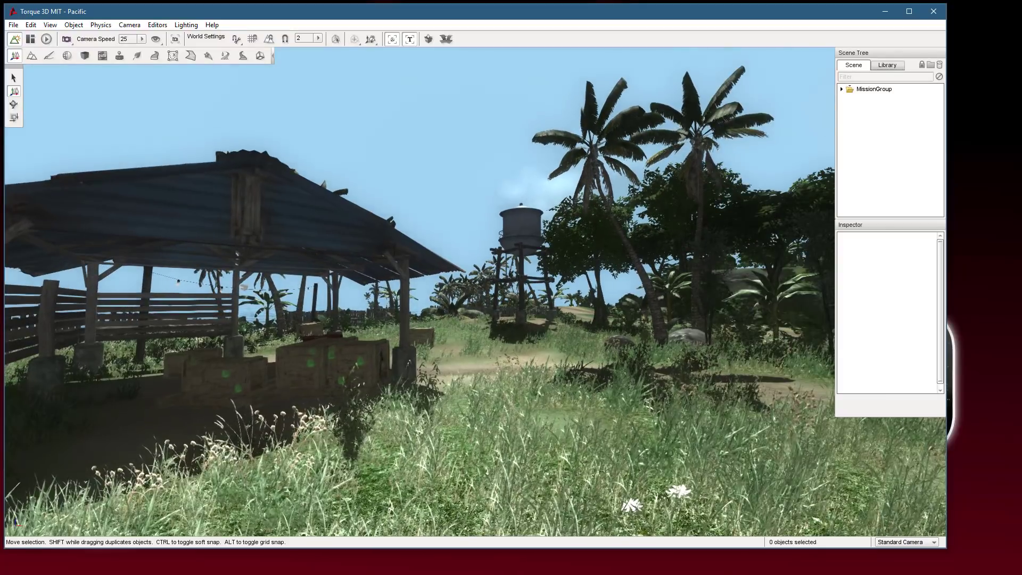
key("F8")
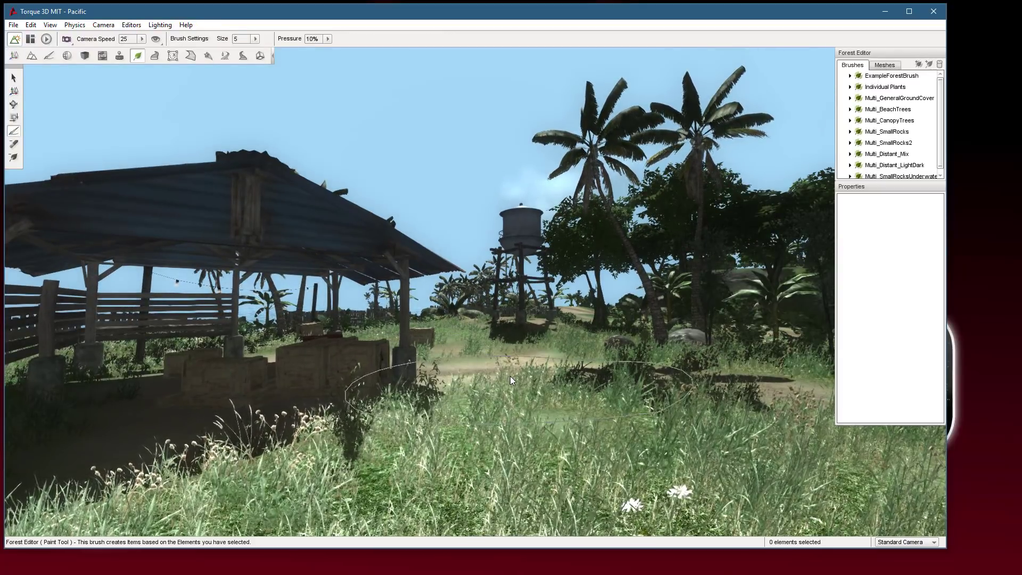
Play the level from the editor and switch from the free camera to the player's first-person view
left_click(48, 42)
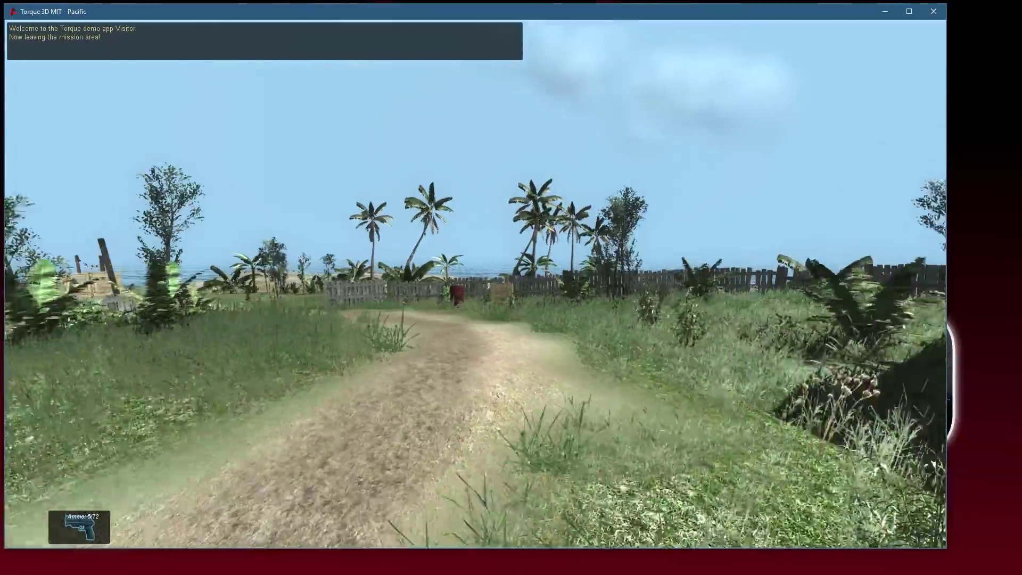
key("w")
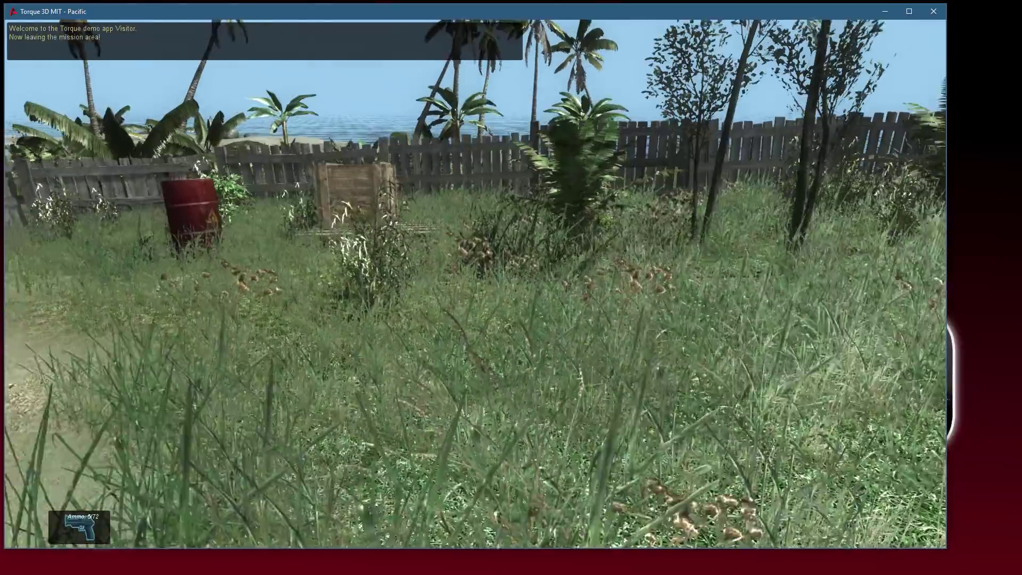
key("alt+c")
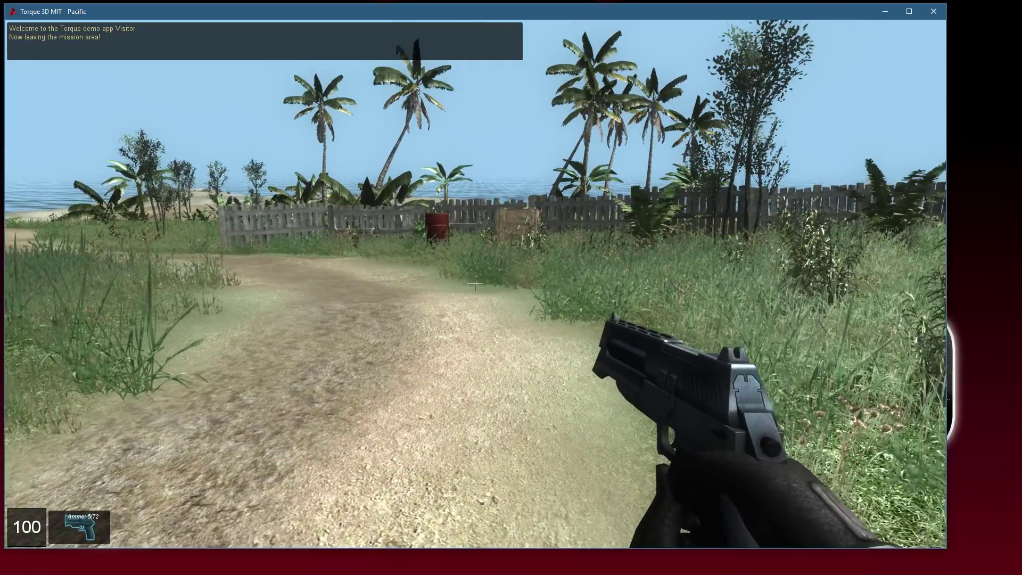
Return to the editor with the first-person camera and look around at the shed and the dirt path
key("F11")
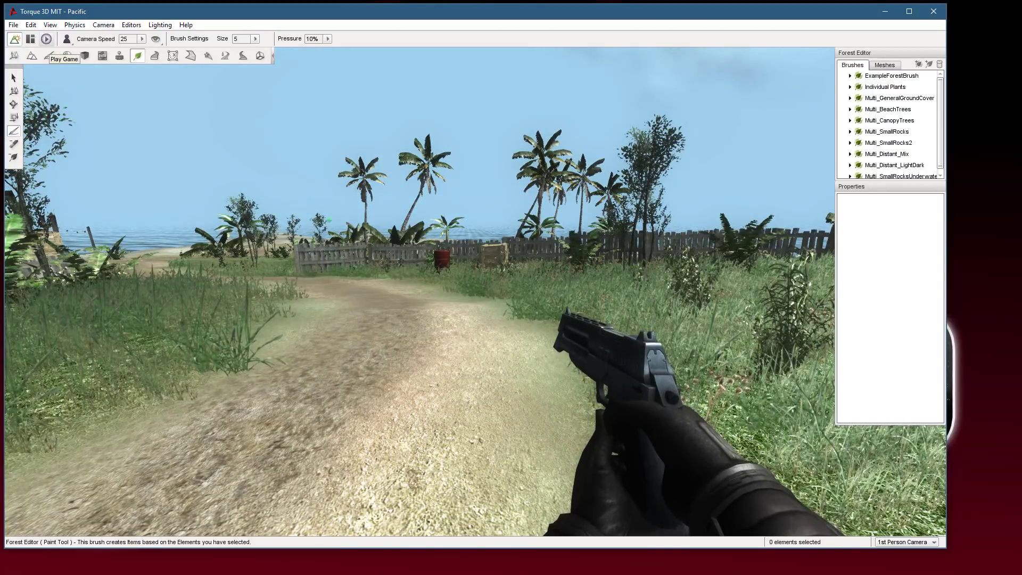
key("w")
right_click_drag(366, 223, 319, 224)
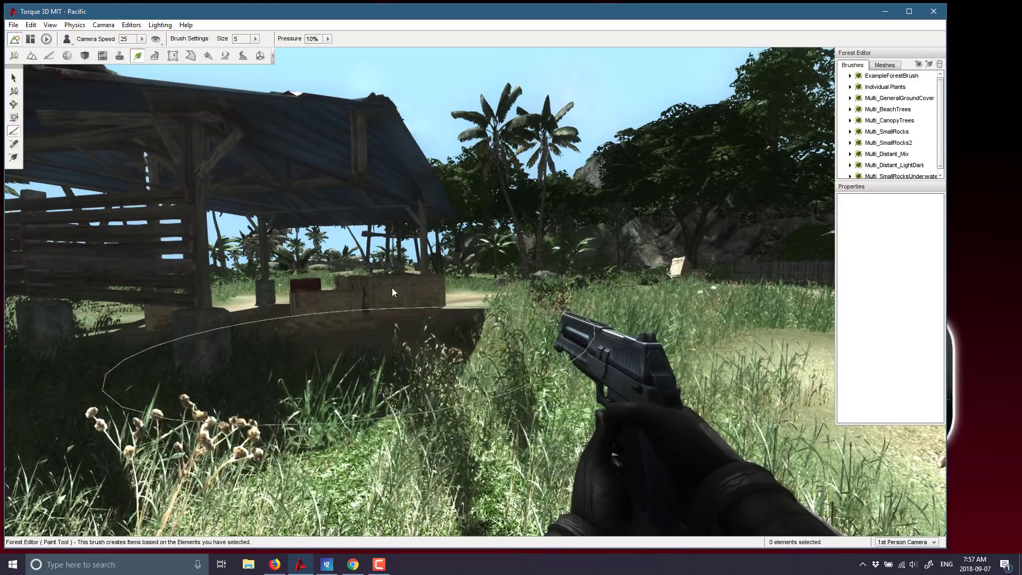
mouse_move(457, 308)
right_mouse_down()
mouse_move(405, 298)
mouse_move(373, 277)
mouse_move(420, 394)
right_mouse_up()
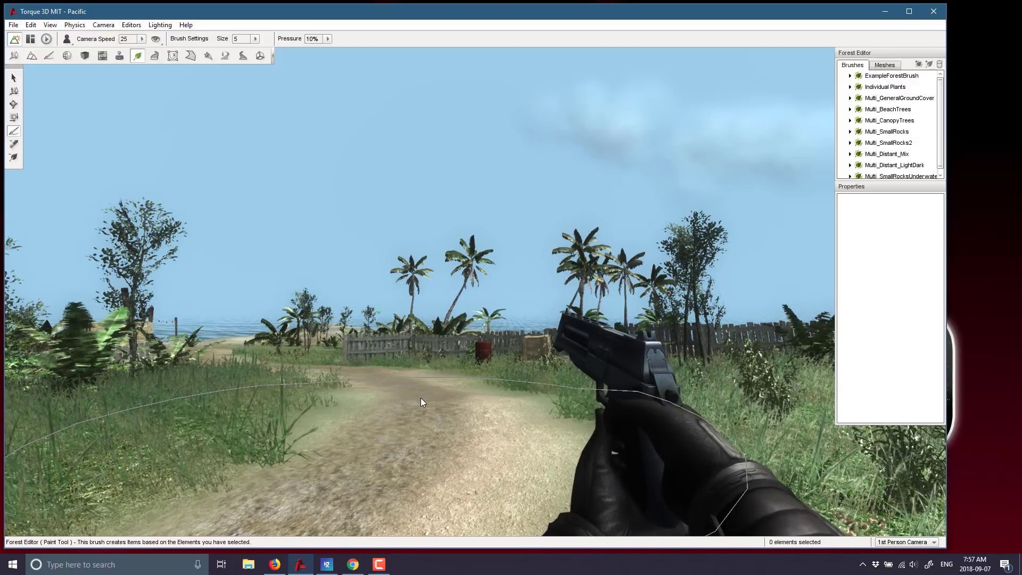
Play the level again, toggle the player to third-person view, and return to the editor
left_click(44, 40)
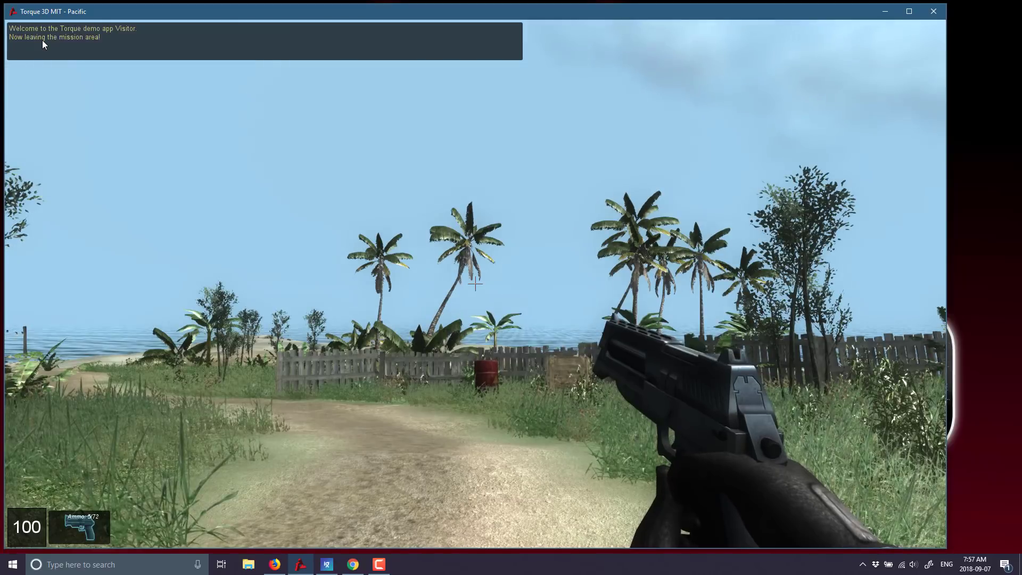
key("Tab")
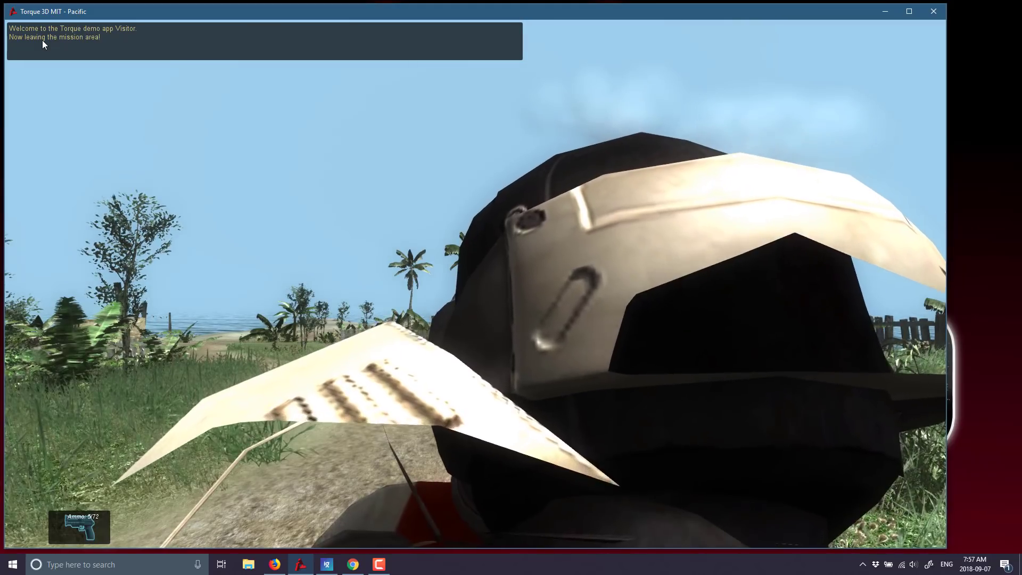
key("F11")
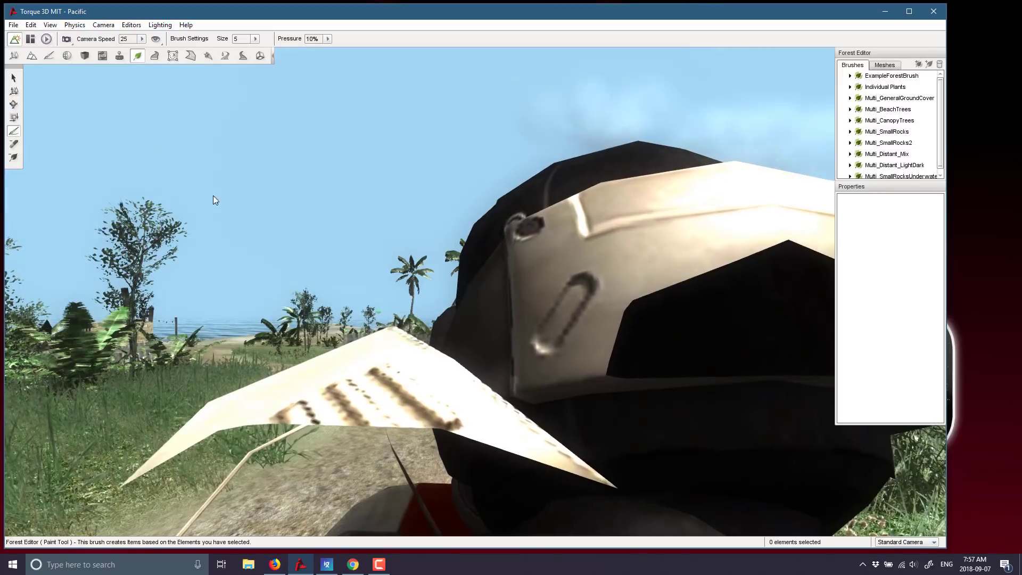
Switch to the Object Editor, select the water plane, and turn the view toward the crate, barrel and dirt path
key("w")
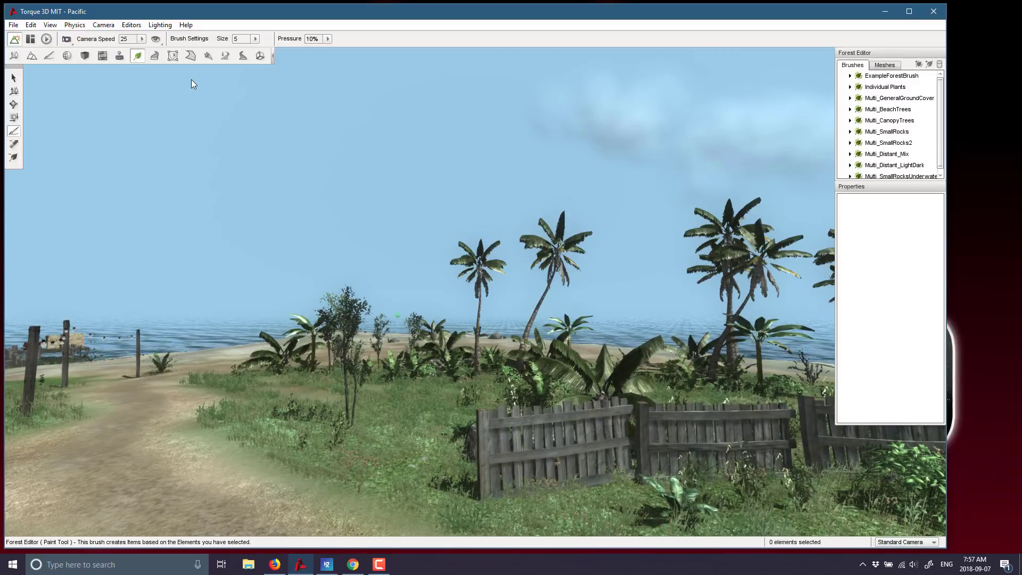
left_click(14, 56)
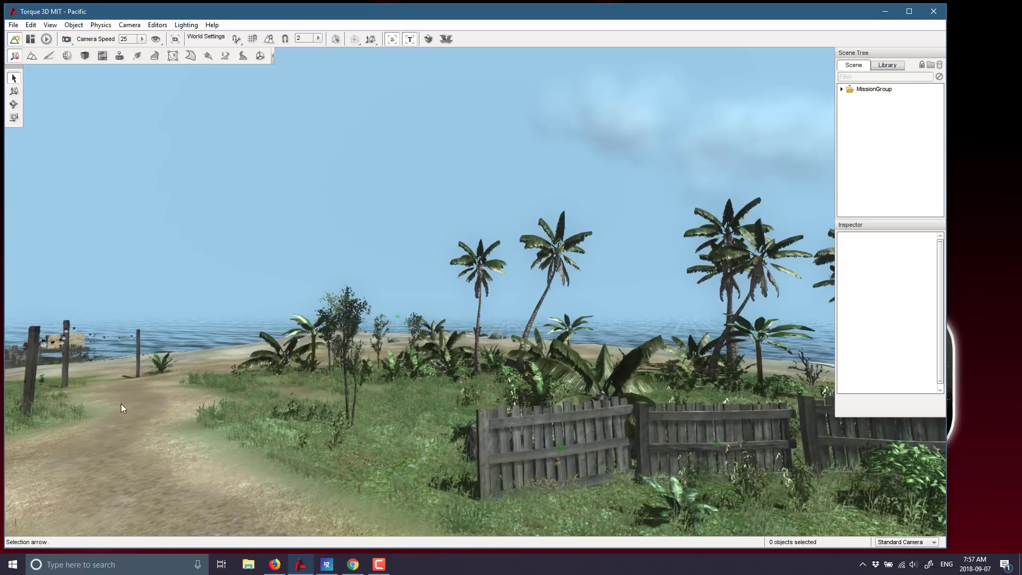
left_click(35, 351)
left_click(106, 345)
right_click_drag(143, 359, 157, 302)
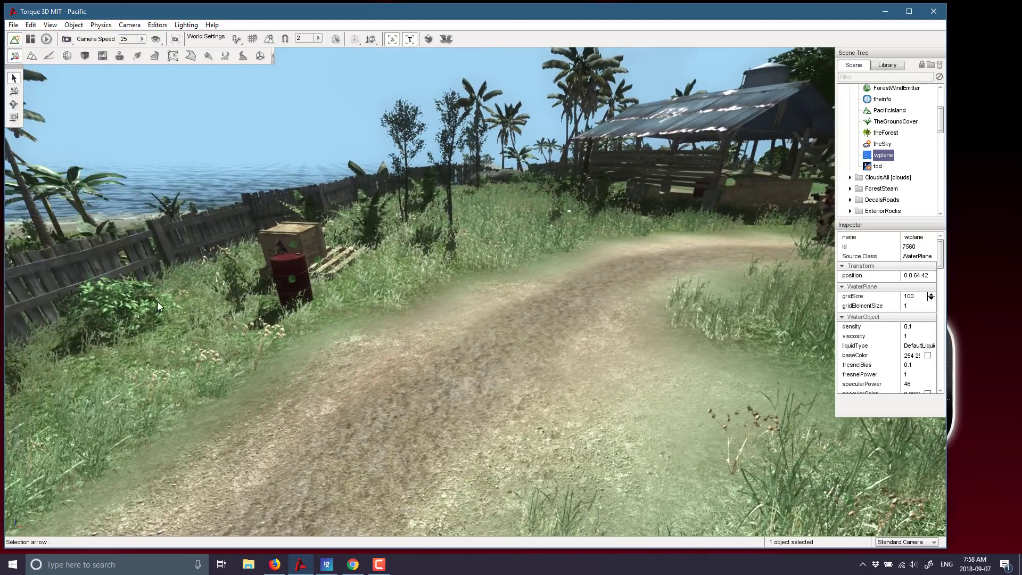
Select the wooden crate behind the red barrel and browse the level's objects in the scene tree
left_click(274, 270)
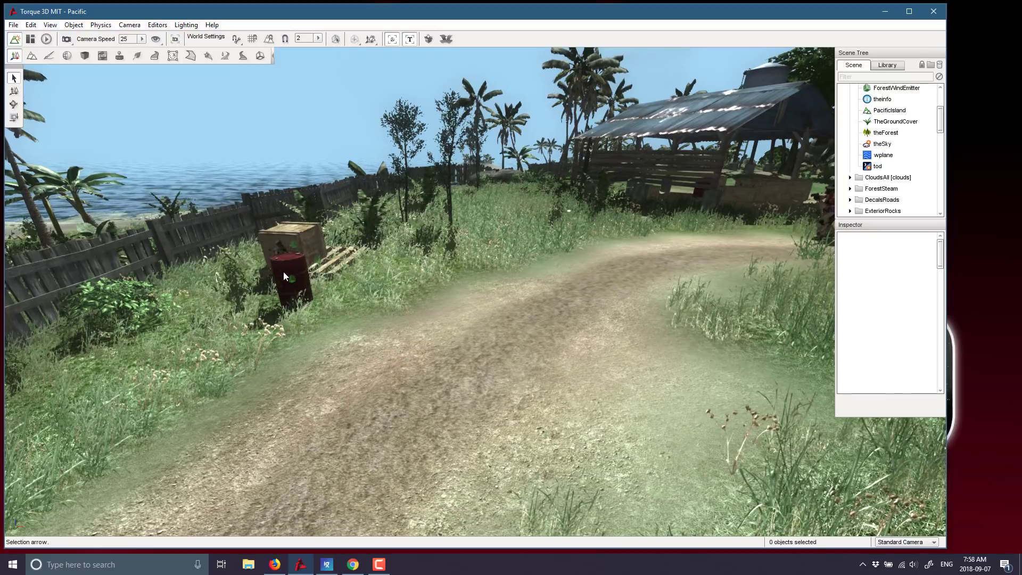
left_click(290, 245)
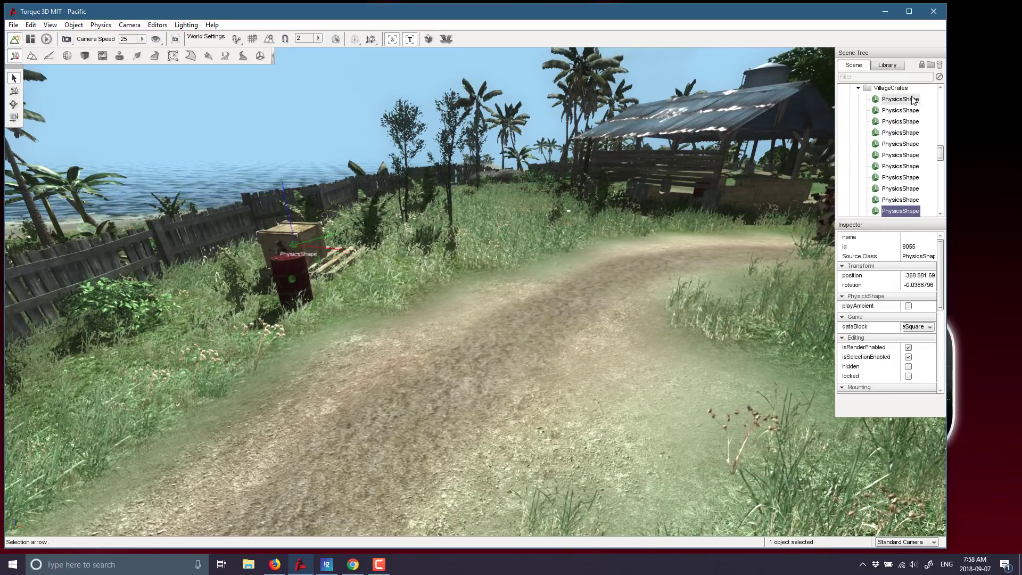
scroll(914, 100, "up", 15)
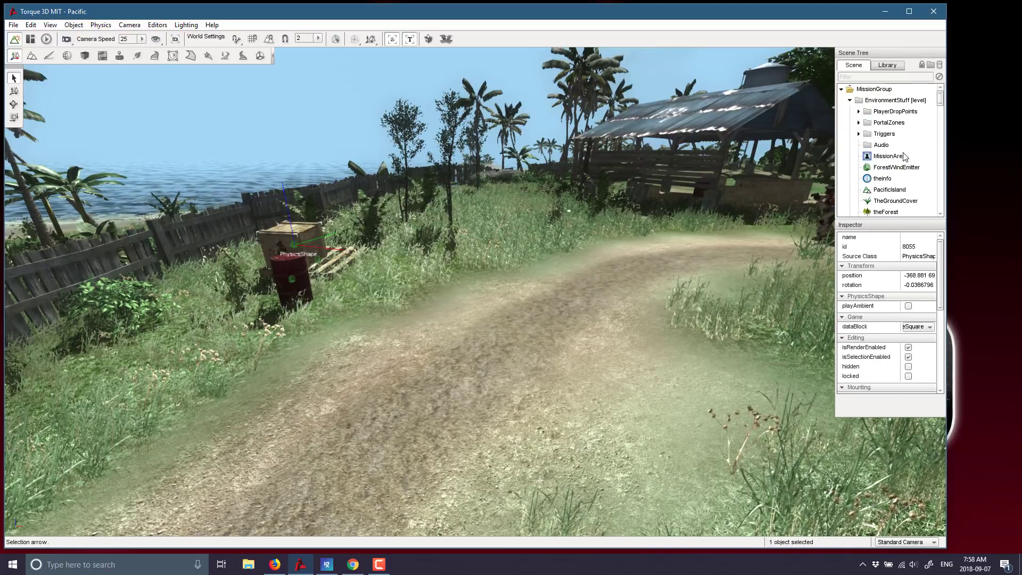
scroll(897, 133, "down", 15)
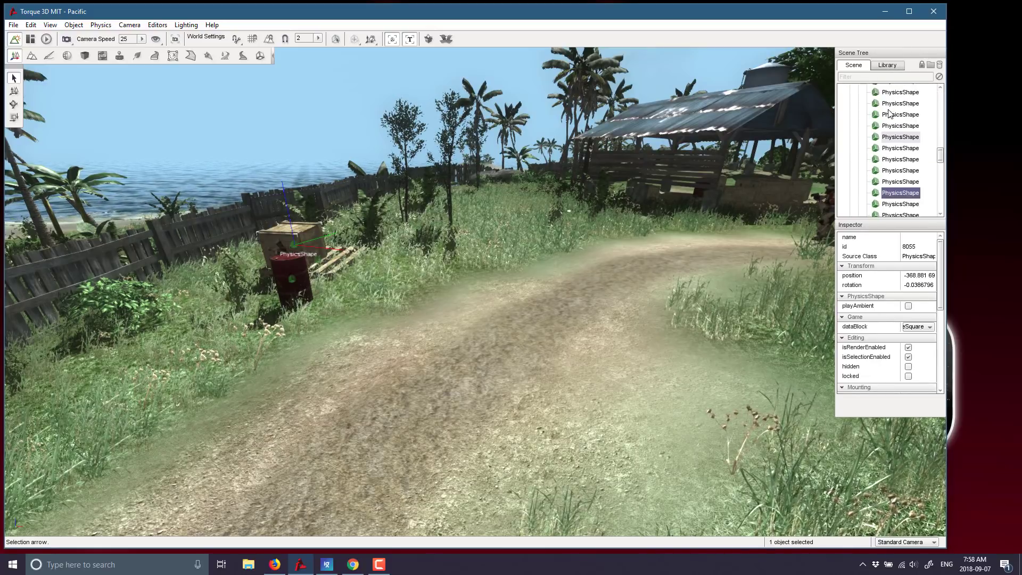
scroll(889, 114, "down", 5)
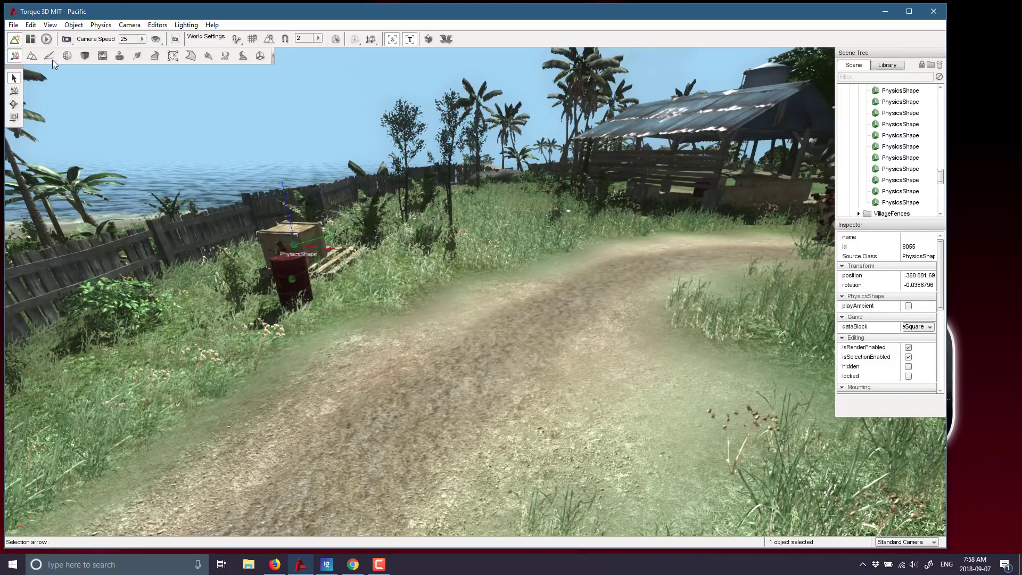
In the Terrain Editor, raise tall peaks along the dirt path and smooth the height of the near peak
left_click(32, 56)
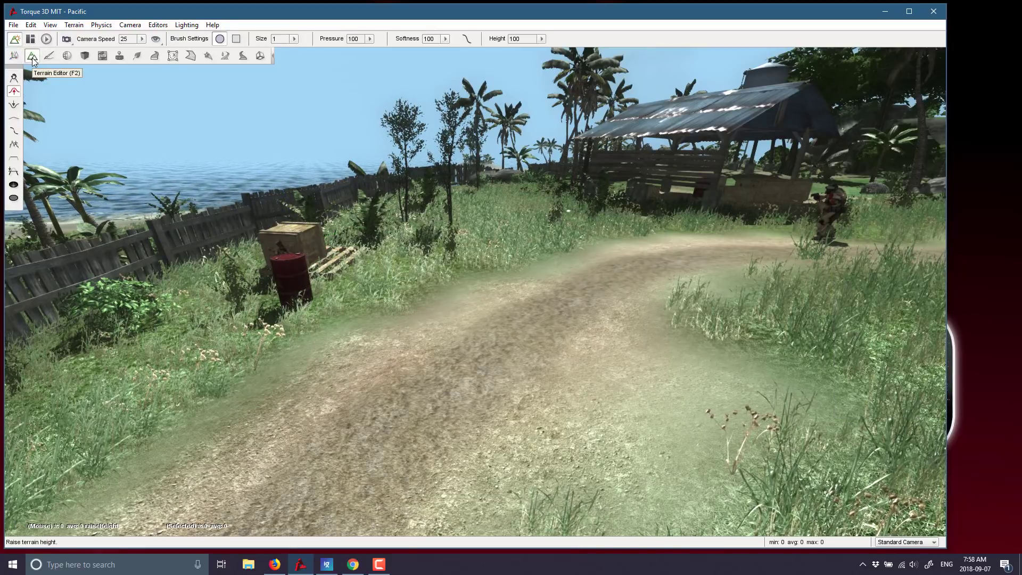
mouse_move(562, 255)
left_mouse_down()
mouse_move(752, 292)
mouse_move(155, 298)
mouse_move(532, 229)
mouse_move(154, 298)
left_mouse_up()
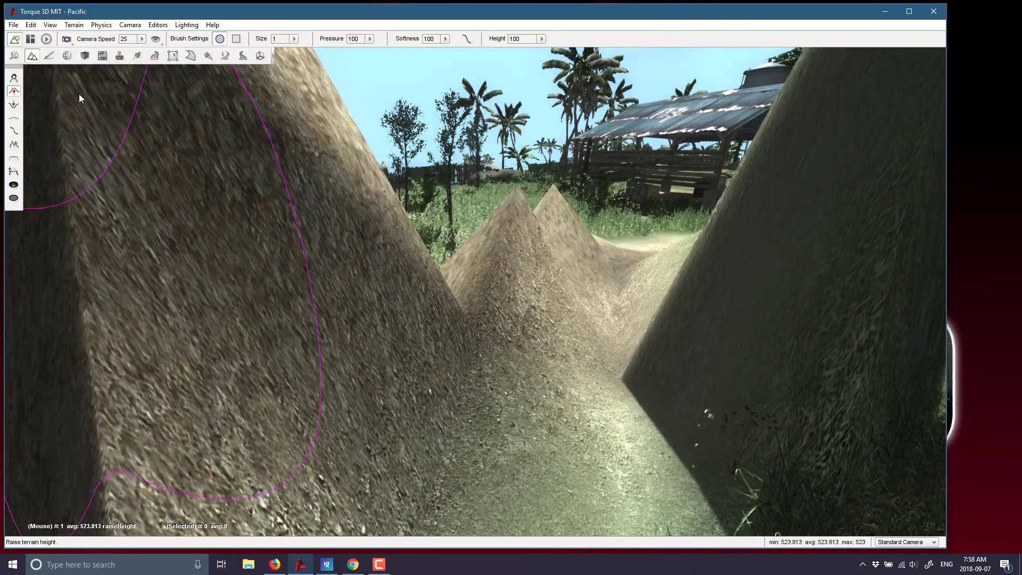
left_click(14, 118)
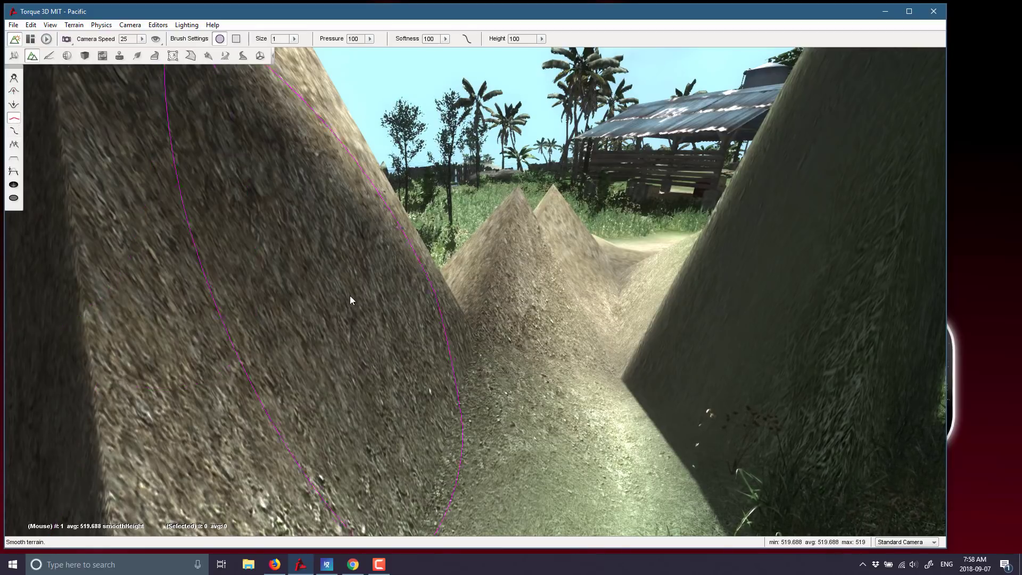
scroll(350, 290, "down", 5)
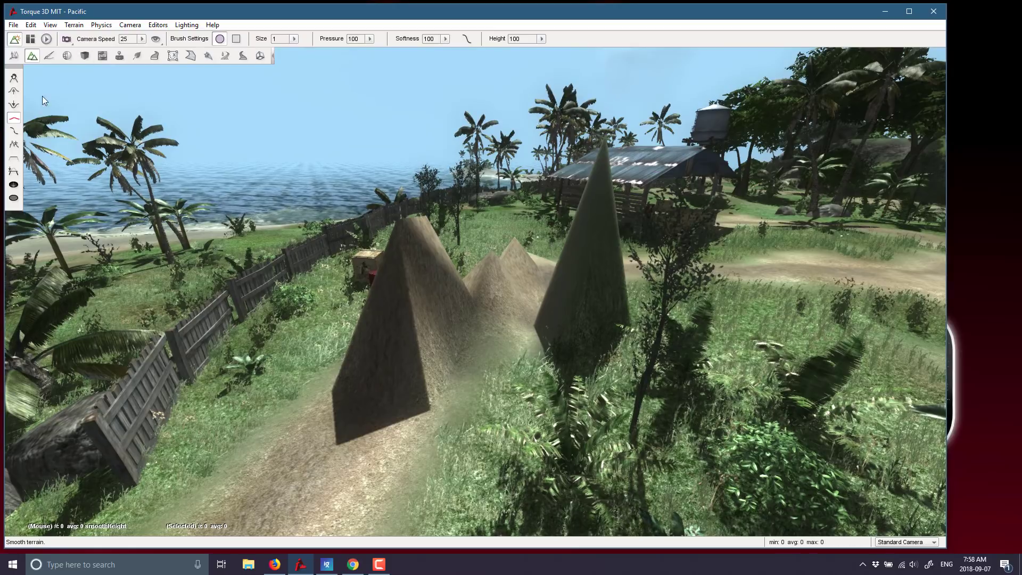
Apply the Smooth Slope brush across the raised peaks on the dirt path
left_click(13, 131)
mouse_move(402, 244)
left_mouse_down()
mouse_move(519, 265)
mouse_move(615, 196)
mouse_move(607, 281)
left_mouse_up()
key("w")
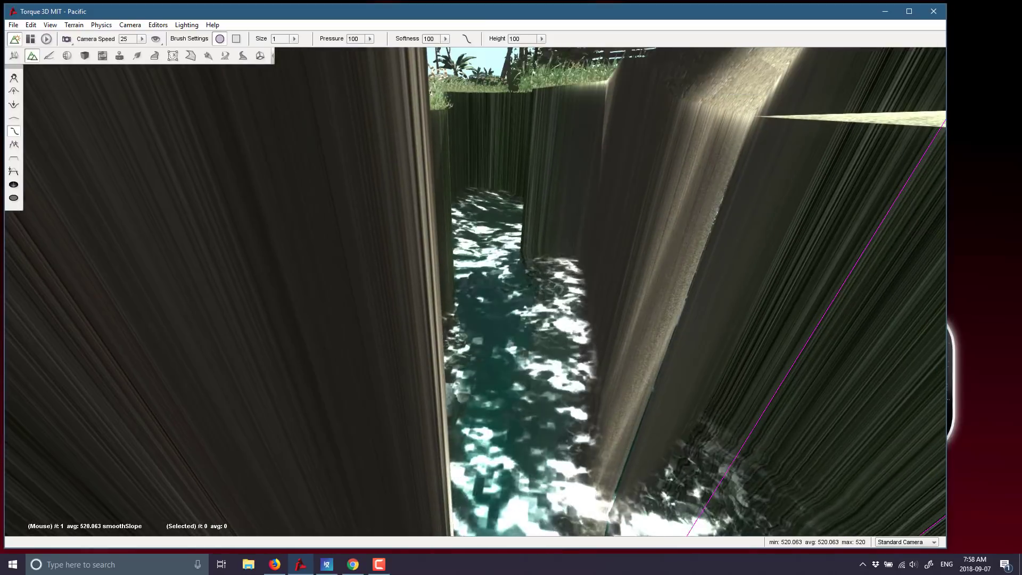
Fly to an overview of the clearing and show the Terrain Painter, the Material Editor and the Sketch Tool in turn
key("s")
right_click_drag(465, 157, 465, 157)
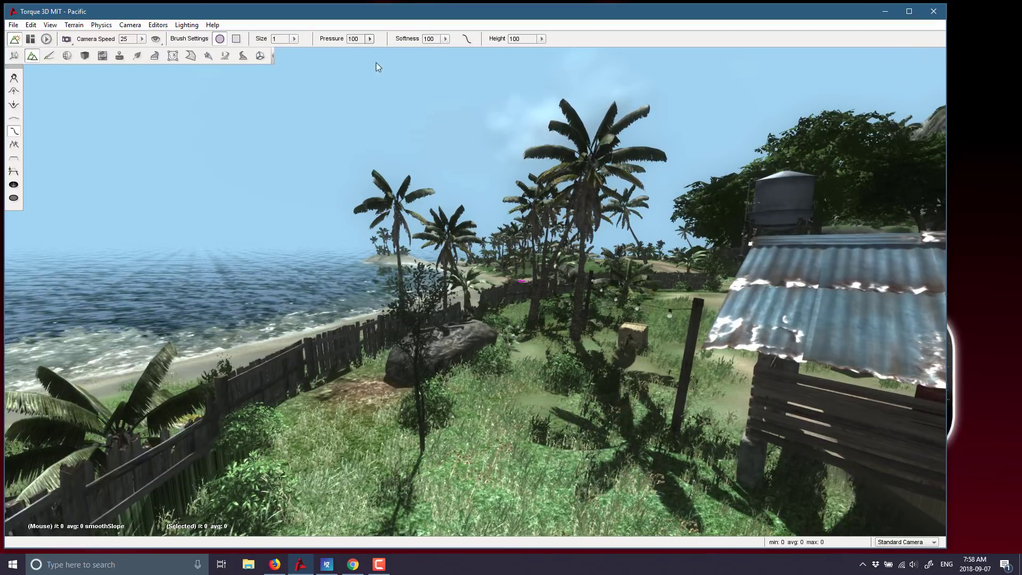
key("w")
right_click_drag(377, 64, 376, 64)
key("s")
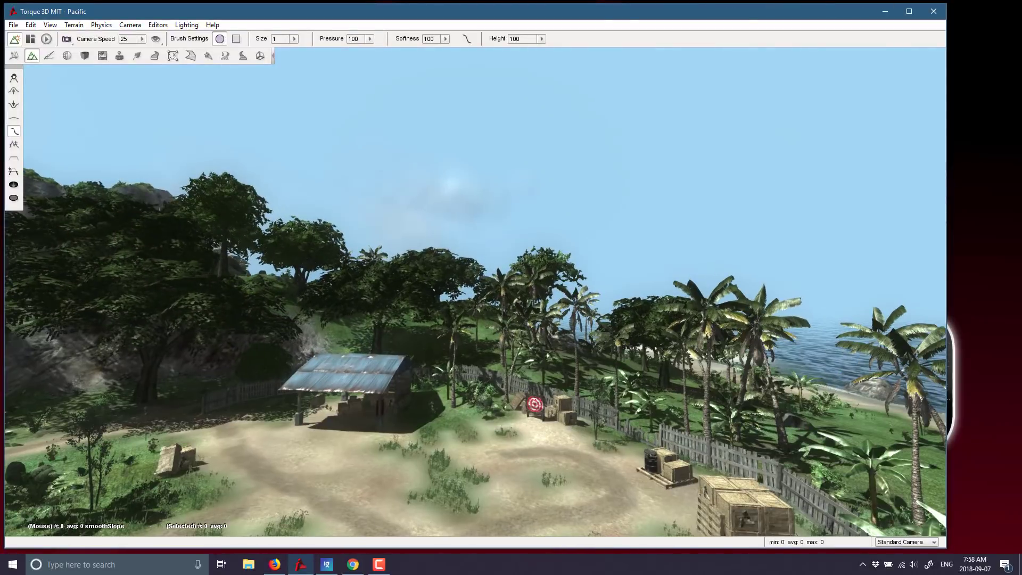
left_click(48, 60)
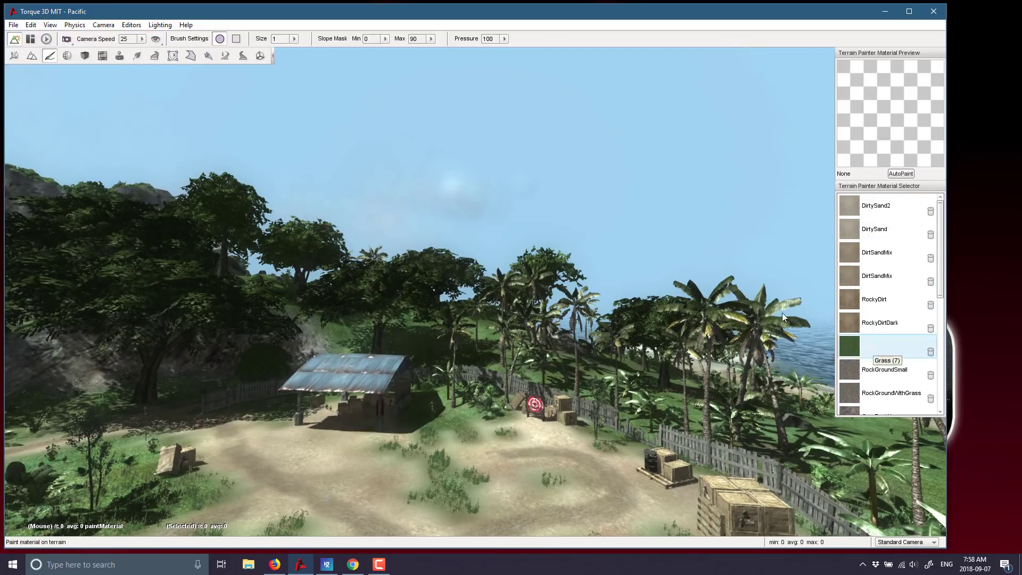
left_click(68, 56)
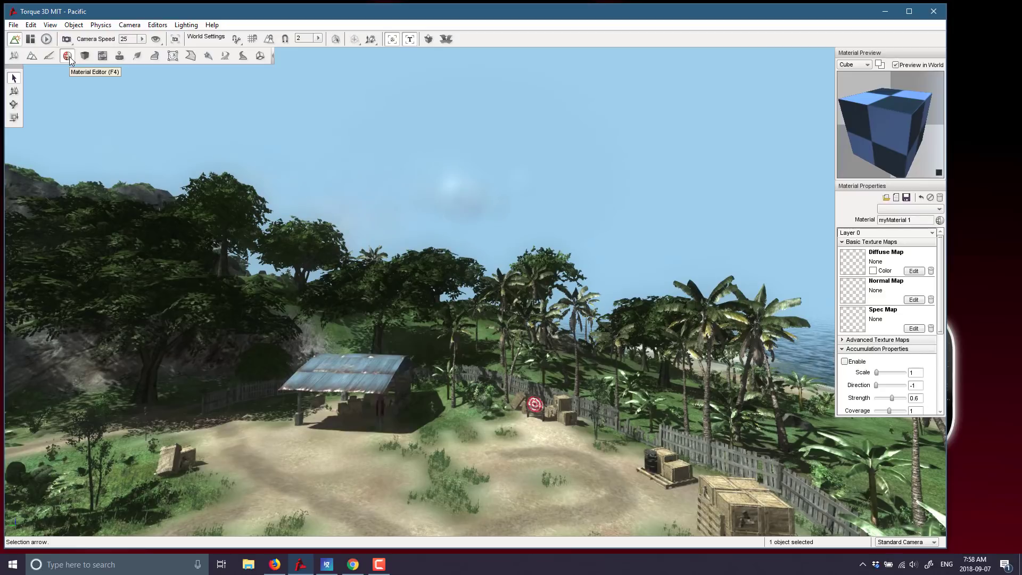
left_click(85, 55)
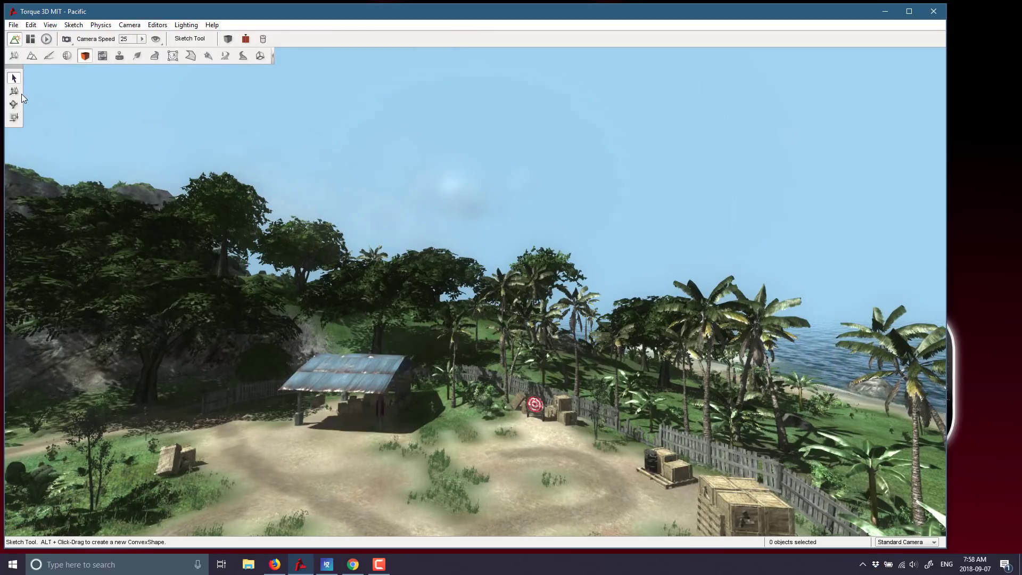
Open the Datablock Editor, select the crate beside the round target, and look through its datablock properties
left_click(104, 56)
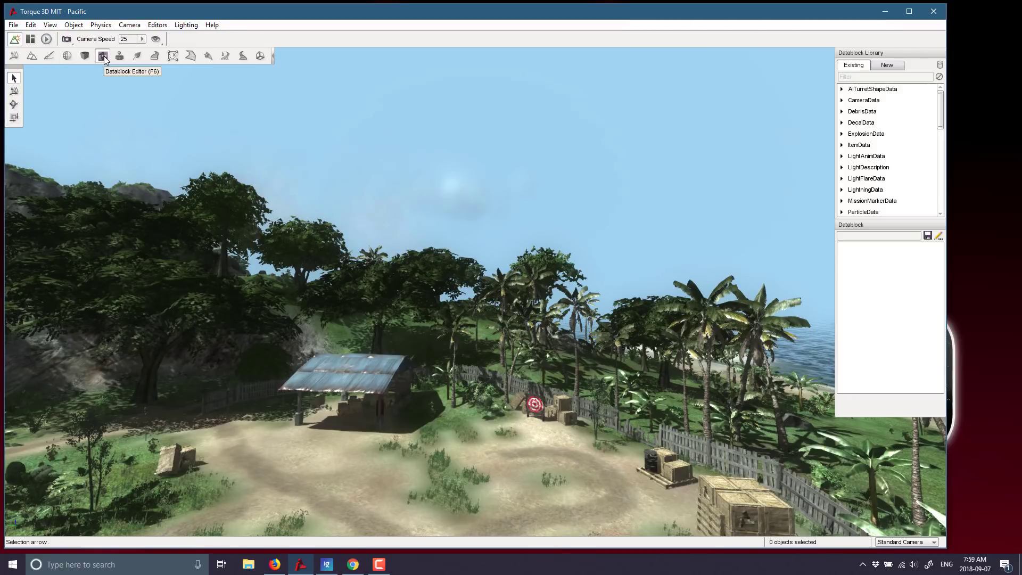
left_click(567, 413)
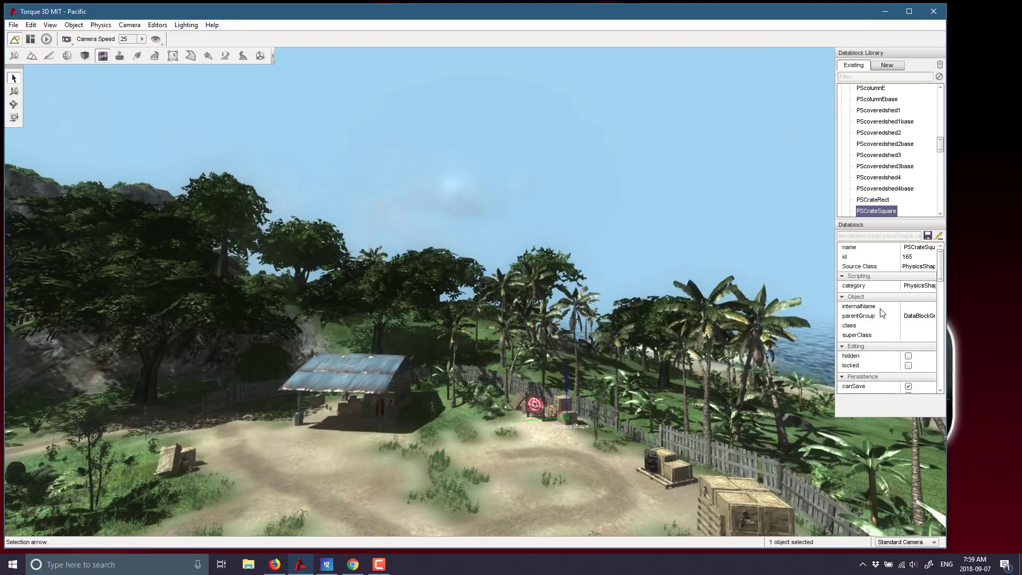
scroll(881, 313, "down", 10)
scroll(881, 312, "up", 5)
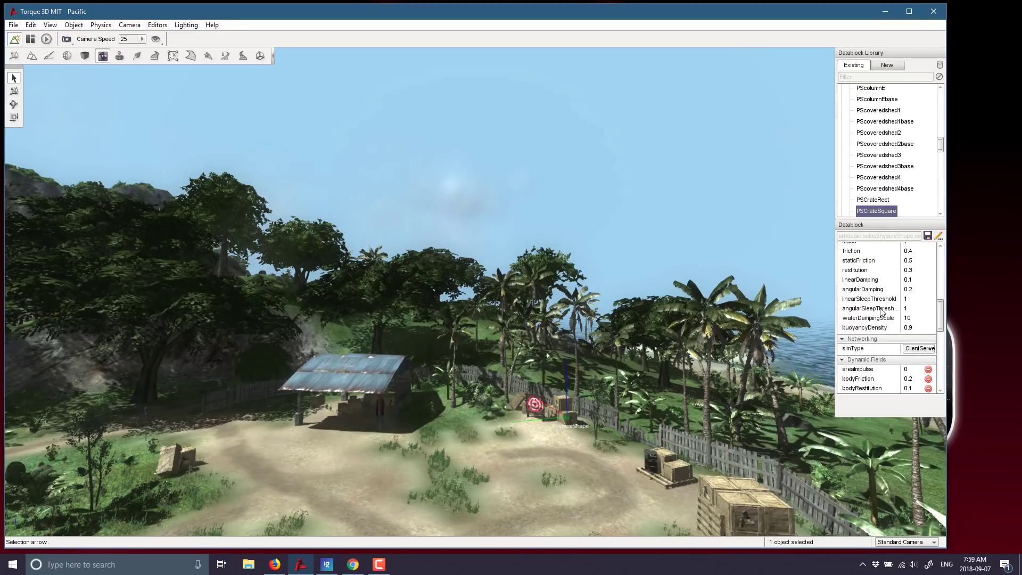
scroll(877, 384, "down", 4)
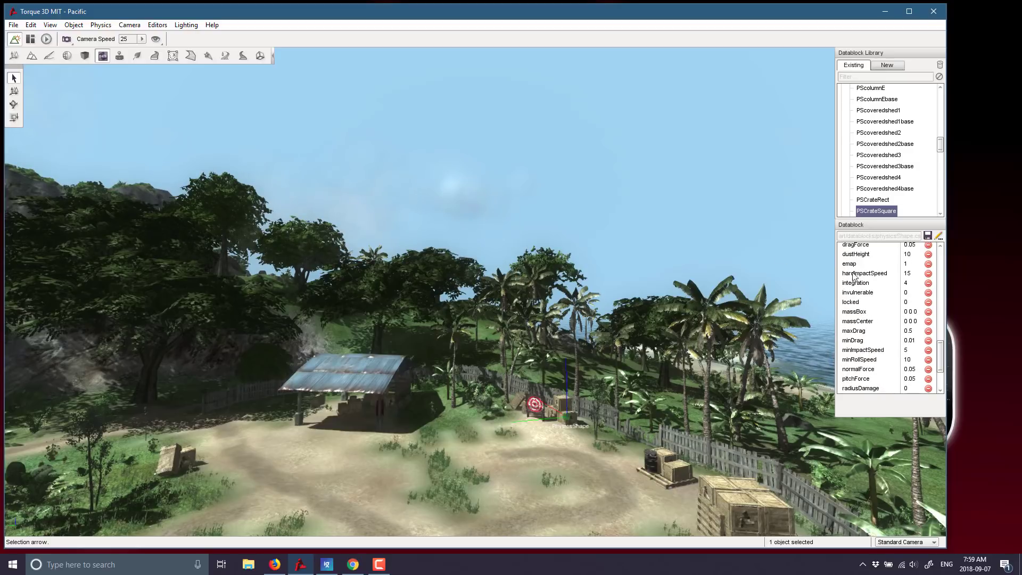
Show the Decal Editor, then return to the Forest Editor and select the Multi_SmallRocks brush
left_click(120, 55)
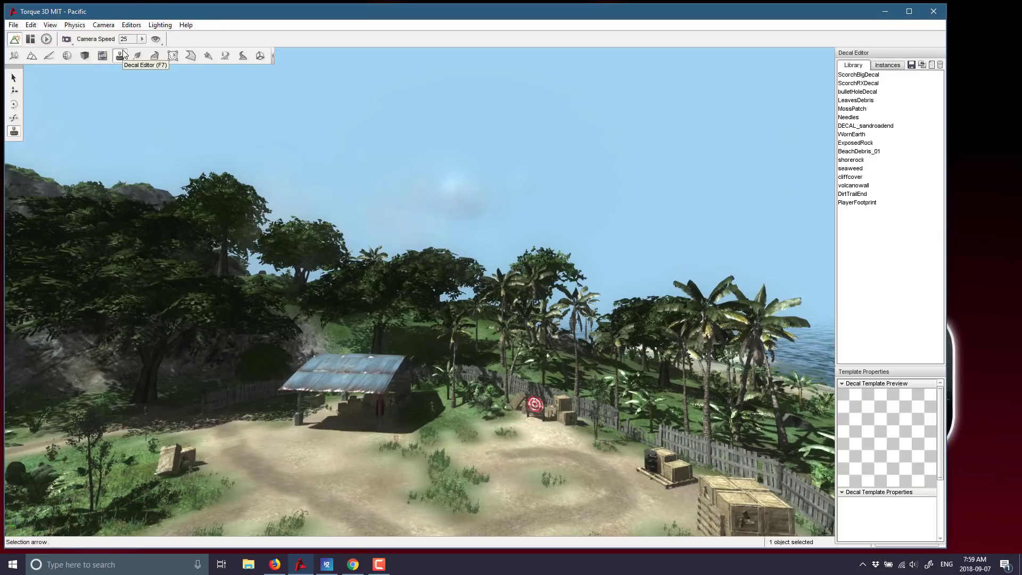
left_click(137, 55)
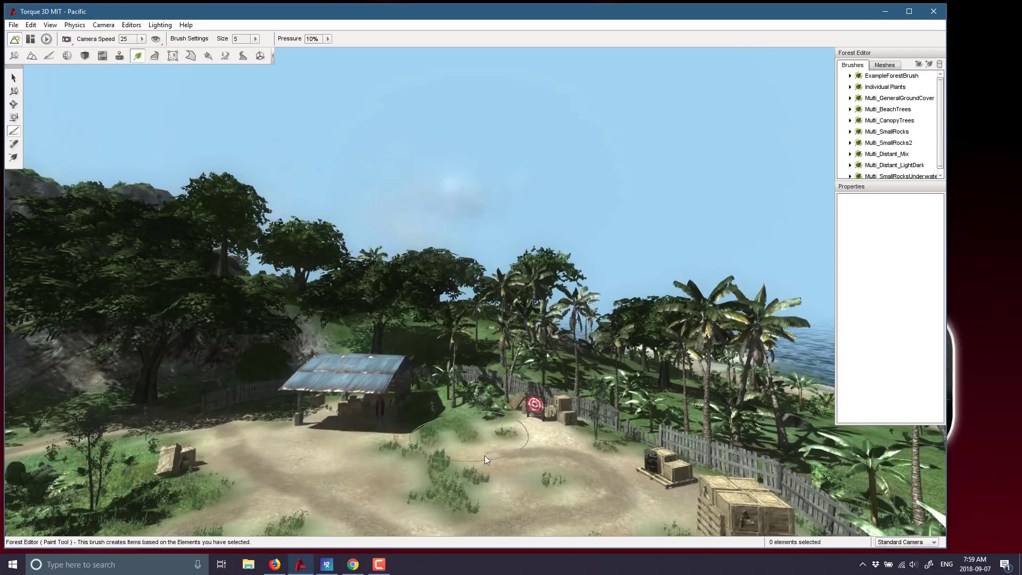
left_click(870, 132)
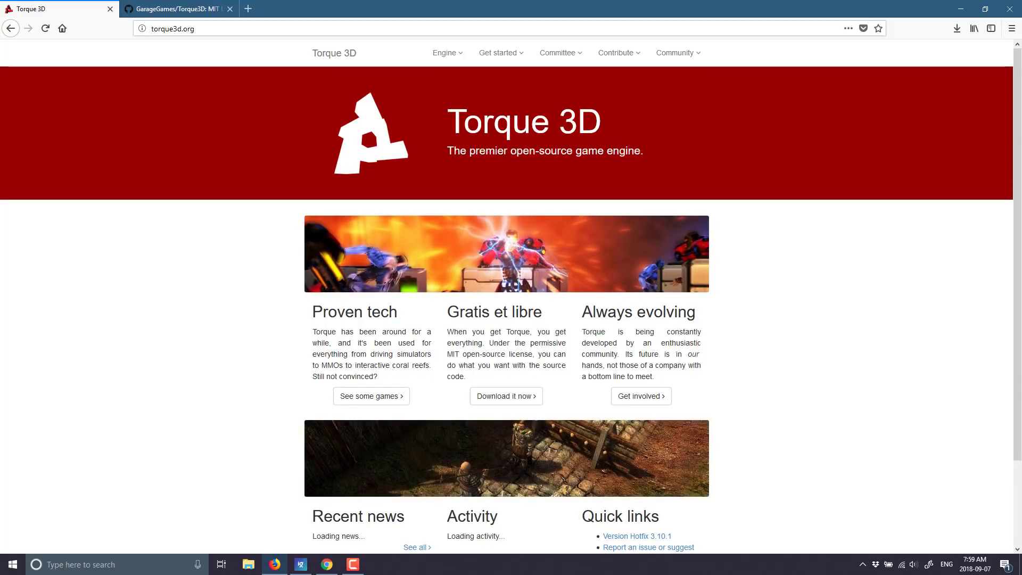
In Firefox, open the Torque3D GitHub repository and browse to the Engine/source/core folder
left_click(208, 9)
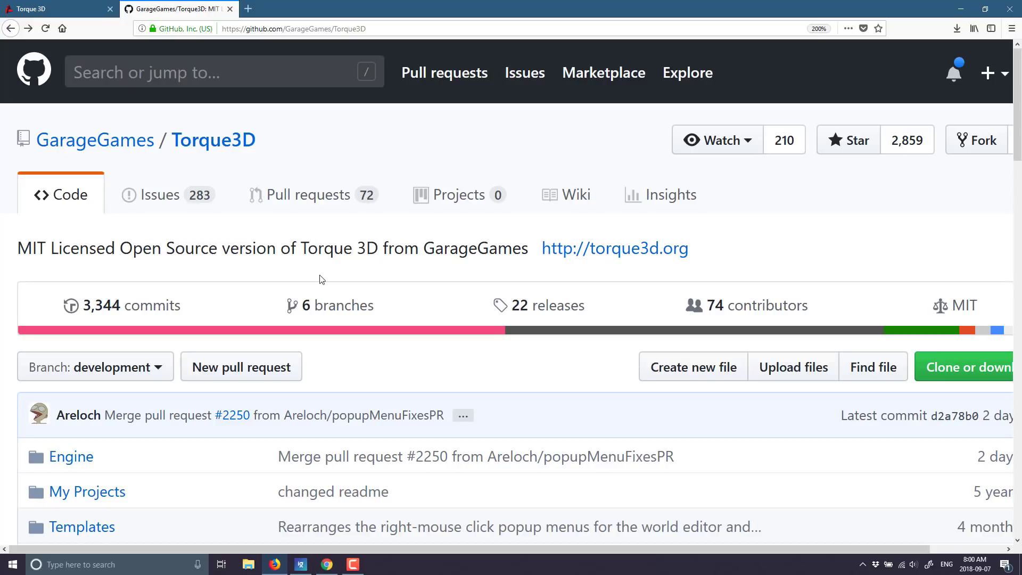
left_click(74, 456)
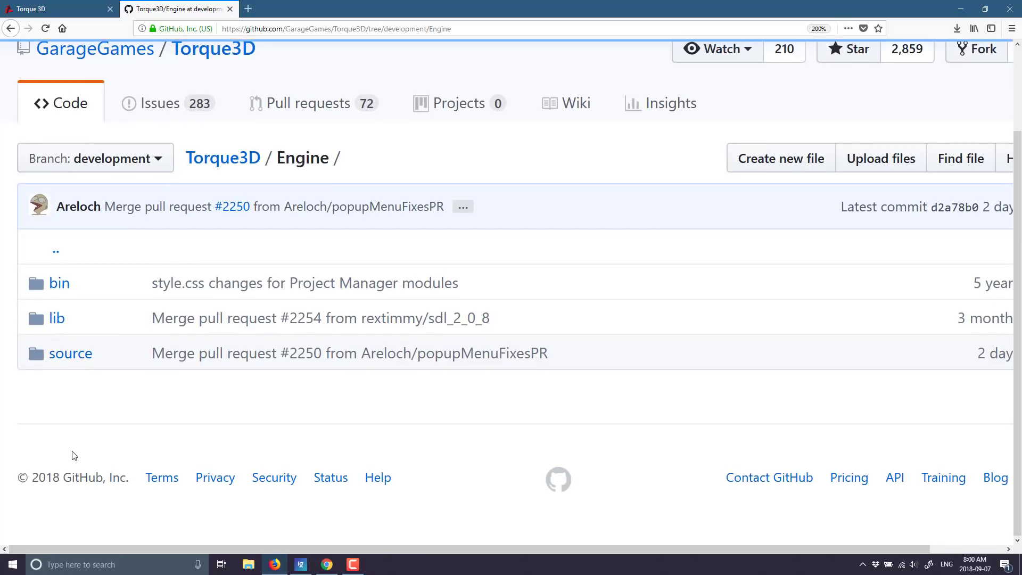
left_click(73, 351)
scroll(93, 306, "down", 3)
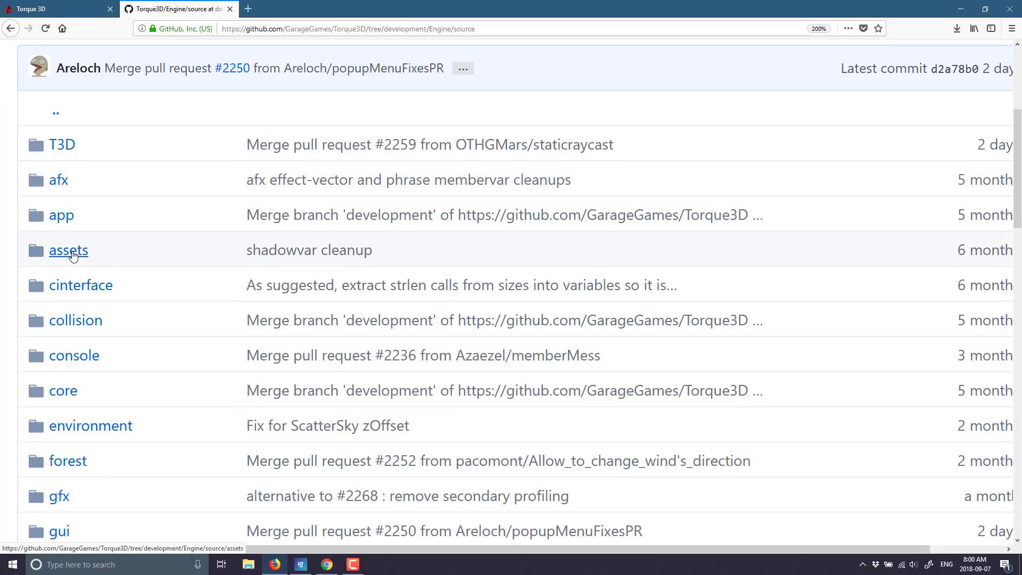
left_click(64, 391)
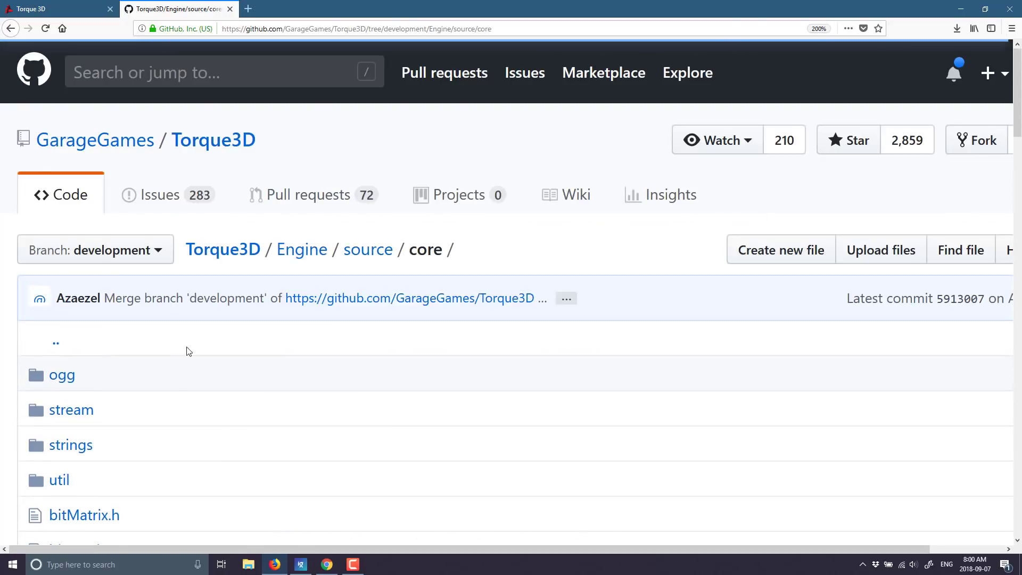
Open color.cpp from the core folder and read through its source code to the end of the file
scroll(114, 327, "down", 2)
scroll(109, 346, "down", 4)
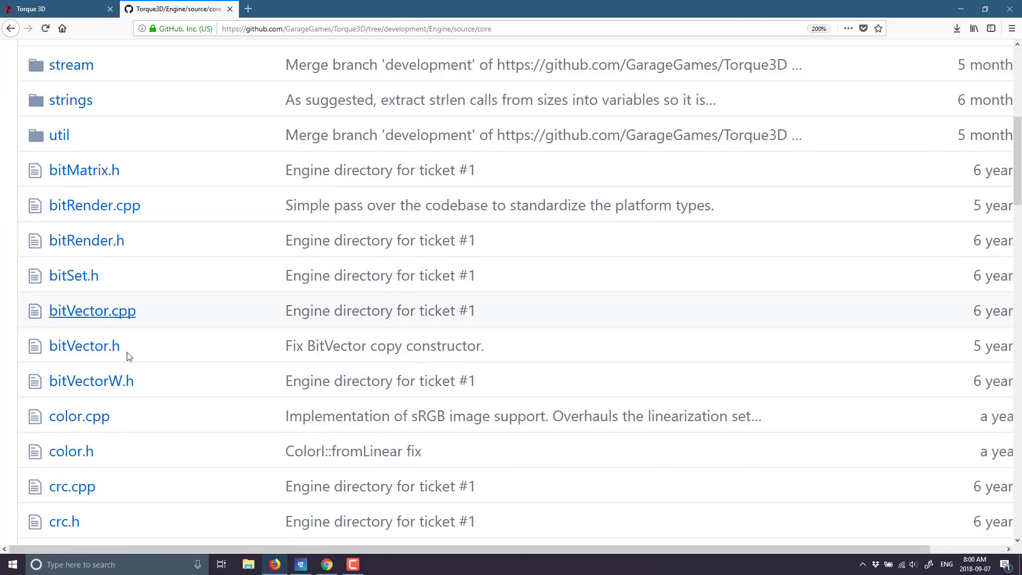
scroll(128, 357, "down", 2)
left_click(115, 315)
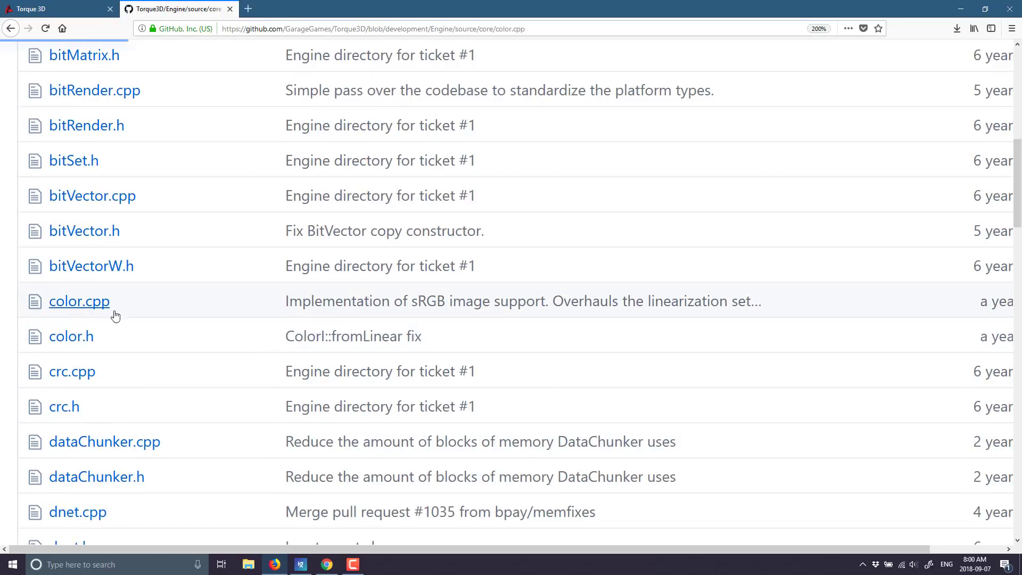
scroll(558, 294, "down", 10)
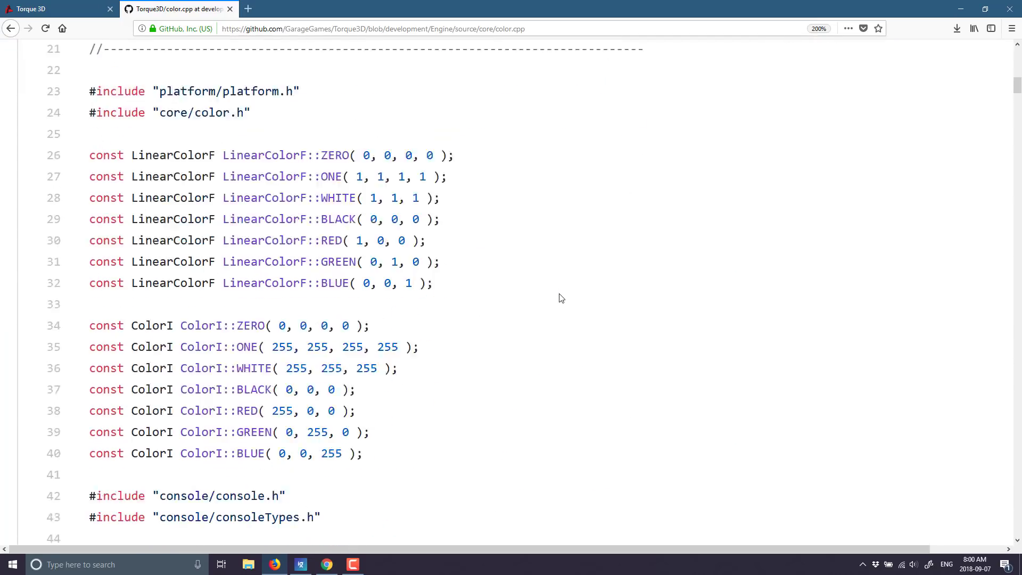
scroll(561, 298, "down", 20)
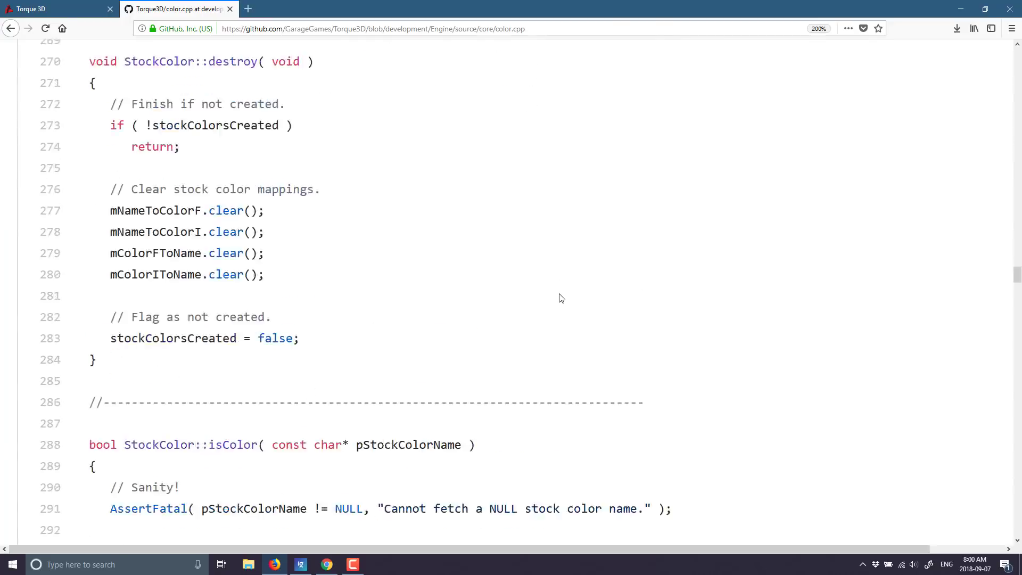
scroll(561, 298, "down", 20)
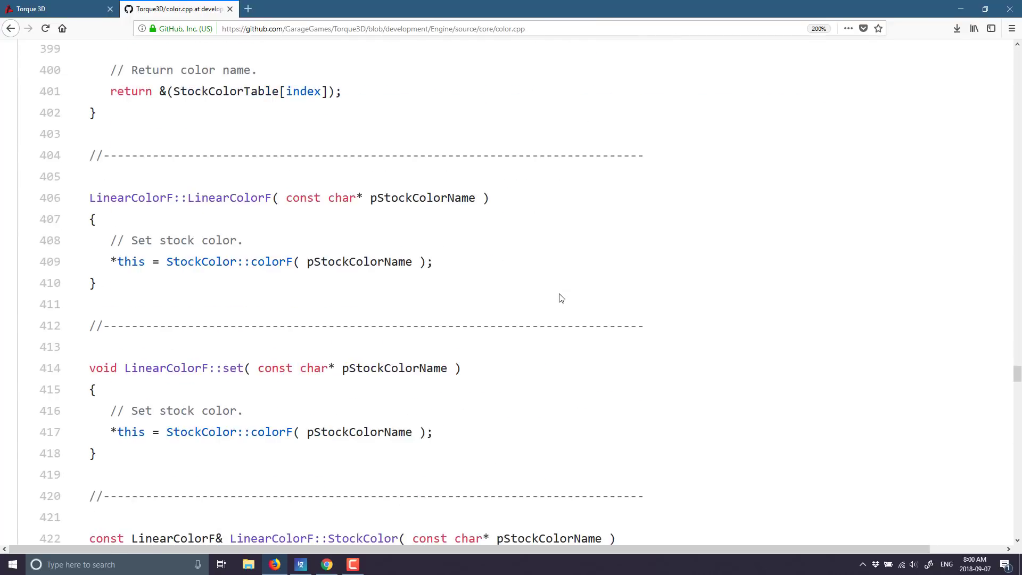
scroll(562, 298, "down", 20)
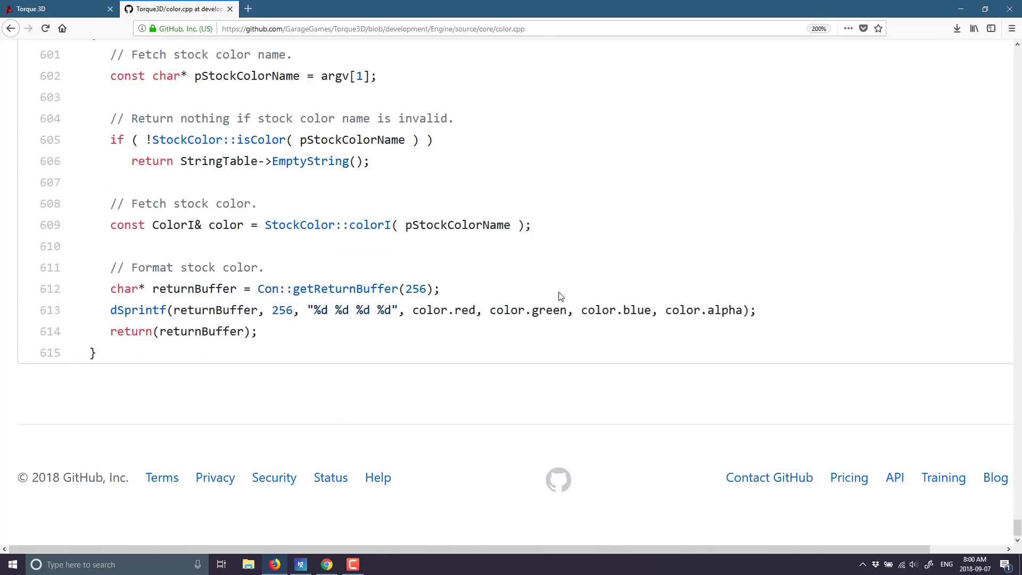
Go back to the repository's Engine/source folder and highlight the last-commit age of the T3D folder
key("alt+Left")
key("alt+Left")
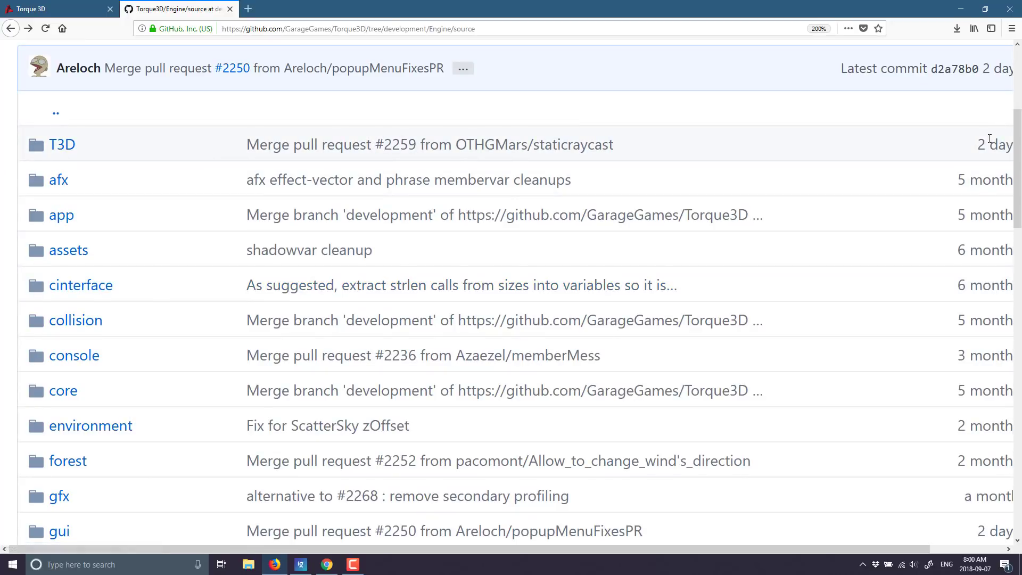
left_click_drag(977, 148, 1014, 146)
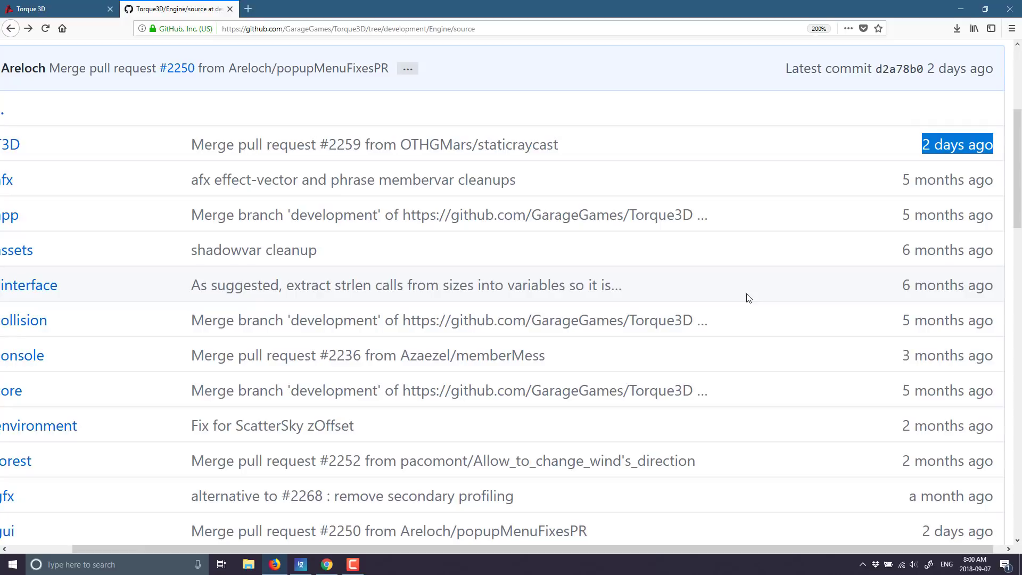
Switch to File Explorer and open the Pacific_Demo folder in Downloads
left_click(249, 564)
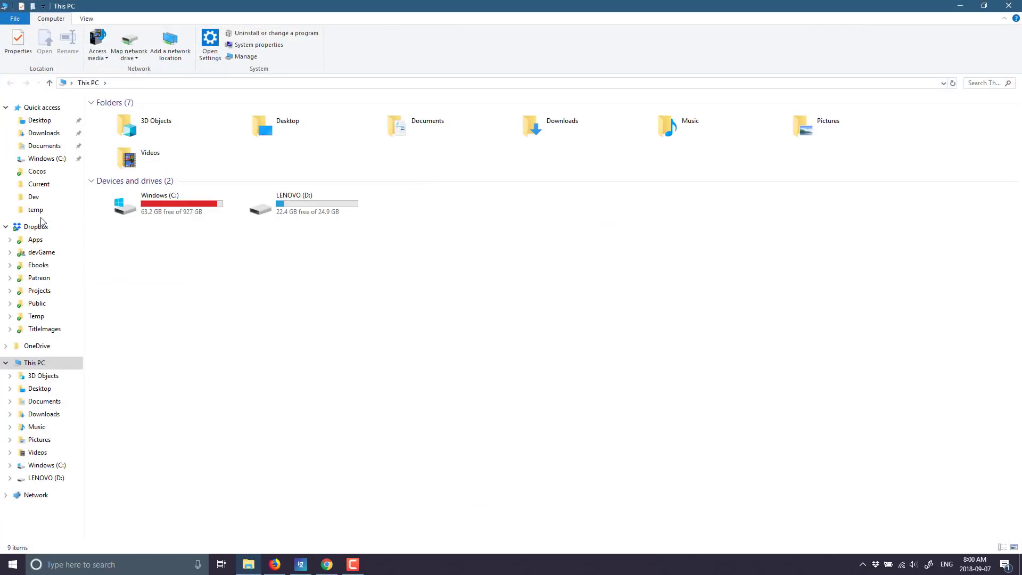
left_click(40, 134)
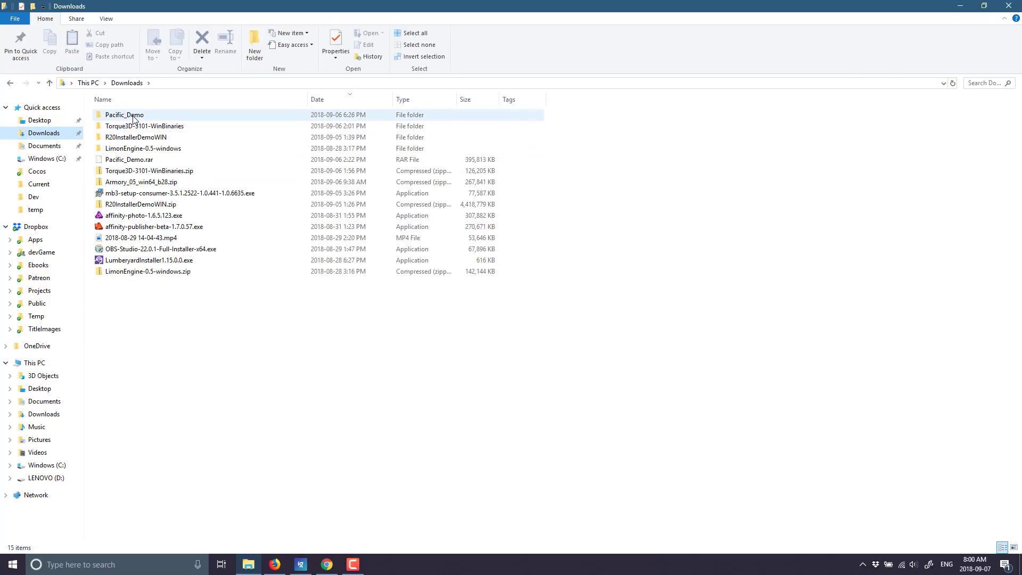
double_click(133, 116)
mouse_move(360, 301)
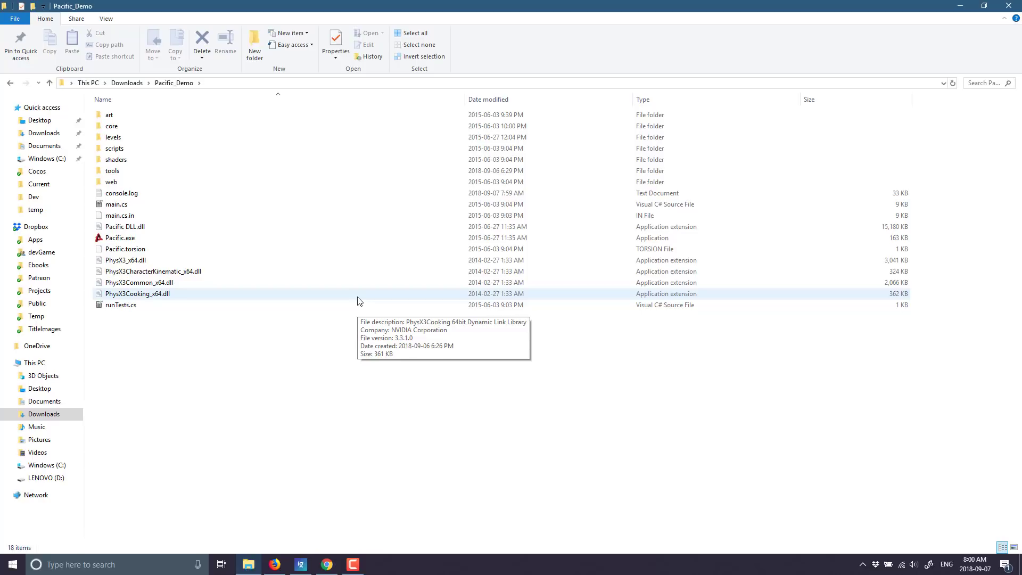
Open main.cs from the Pacific_Demo folder in Visual Studio Code and enlarge the code text
left_click(112, 205)
right_click(113, 207)
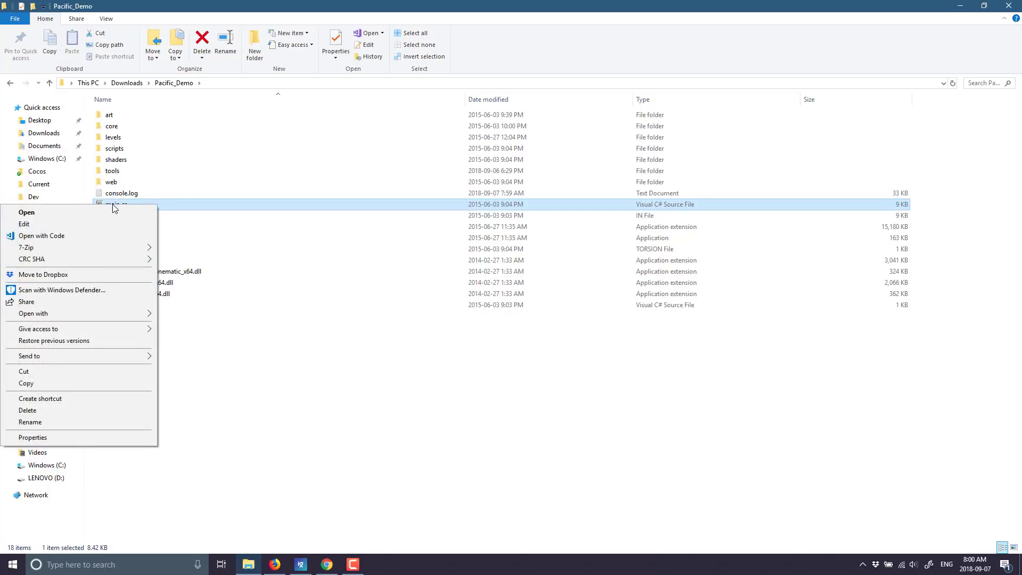
left_click(111, 237)
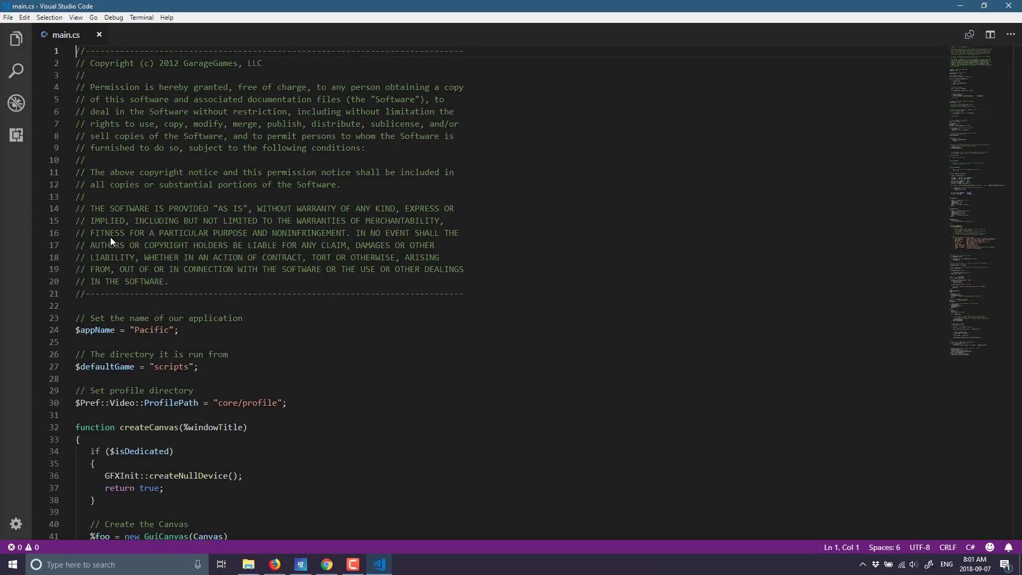
key("ctrl+equal")
key("ctrl+equal")
key("ctrl+equal")
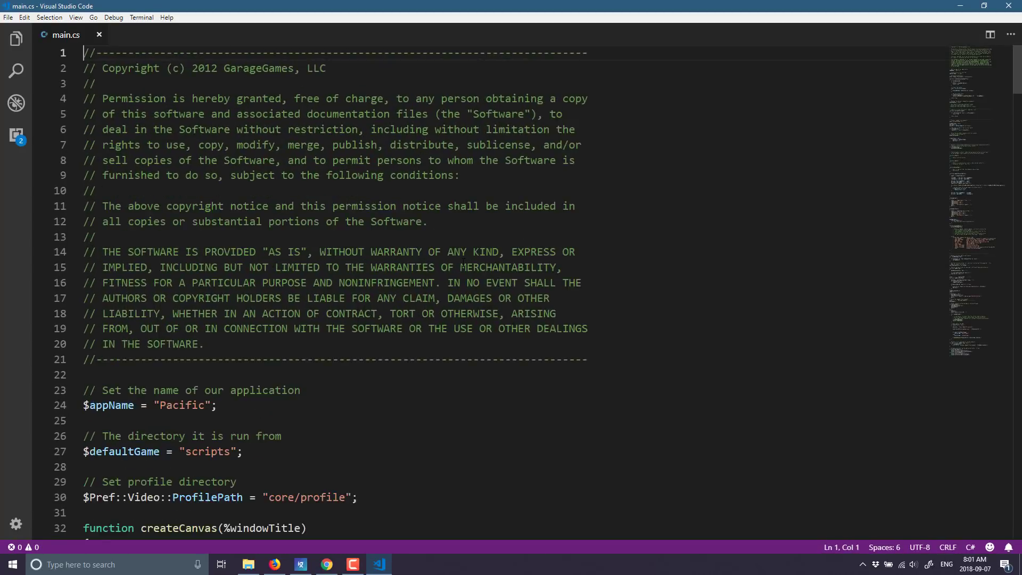
key("ctrl+equal")
Read through the main.cs script, from the application name settings to the onStart, onExit and compileFiles functions
scroll(471, 271, "down", 1)
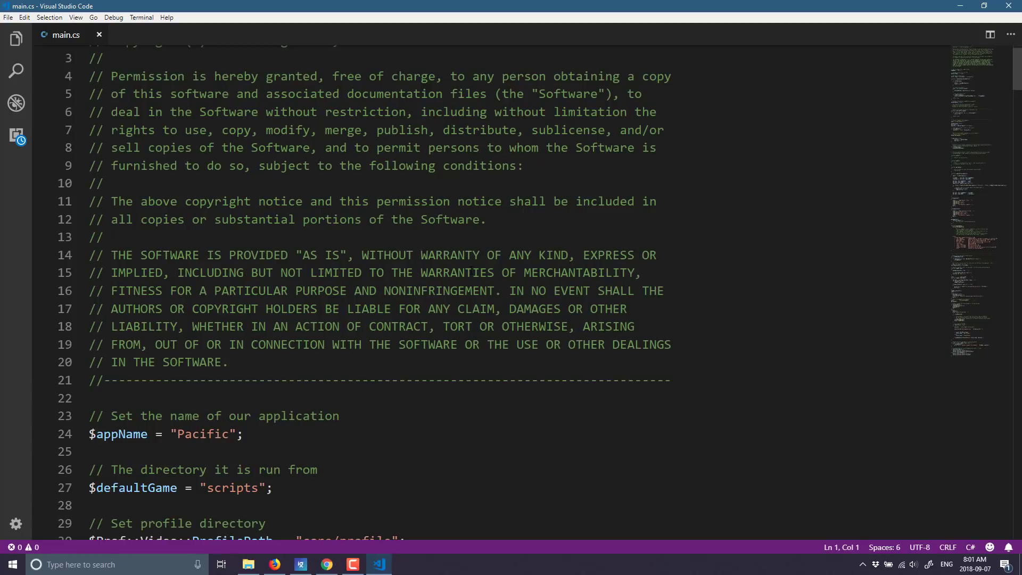
scroll(523, 249, "down", 4)
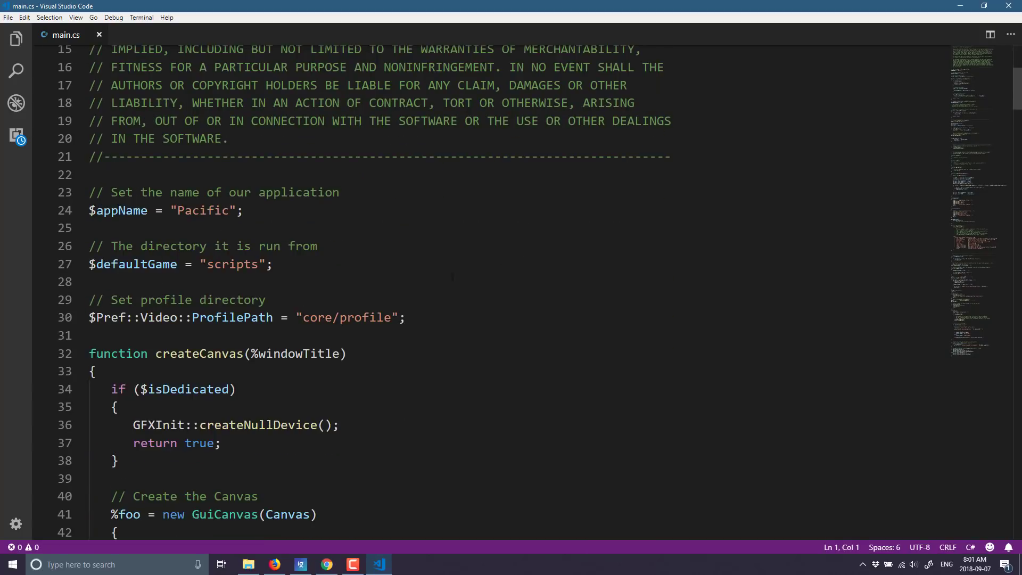
scroll(215, 289, "down", 1)
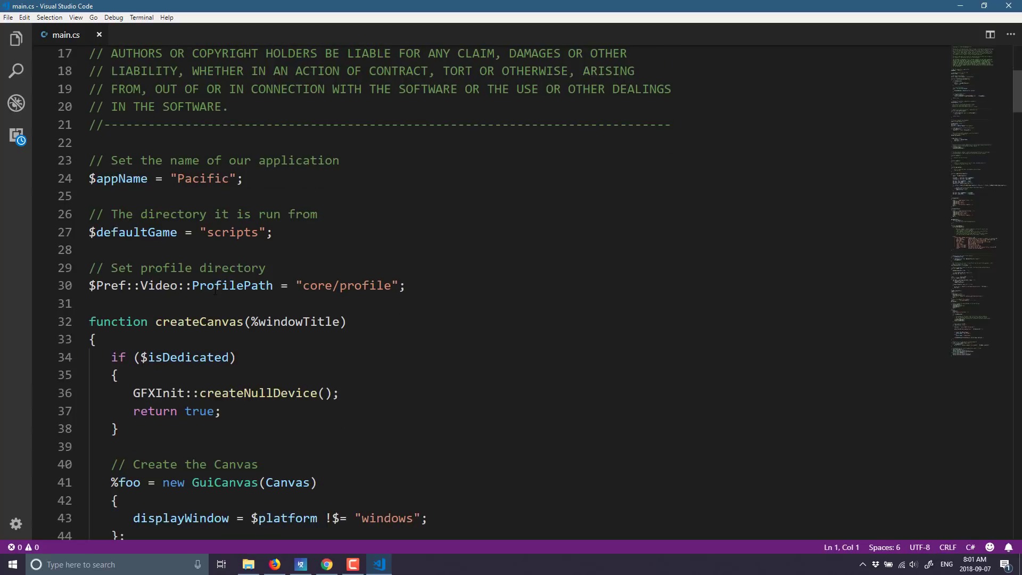
scroll(193, 294, "down", 1)
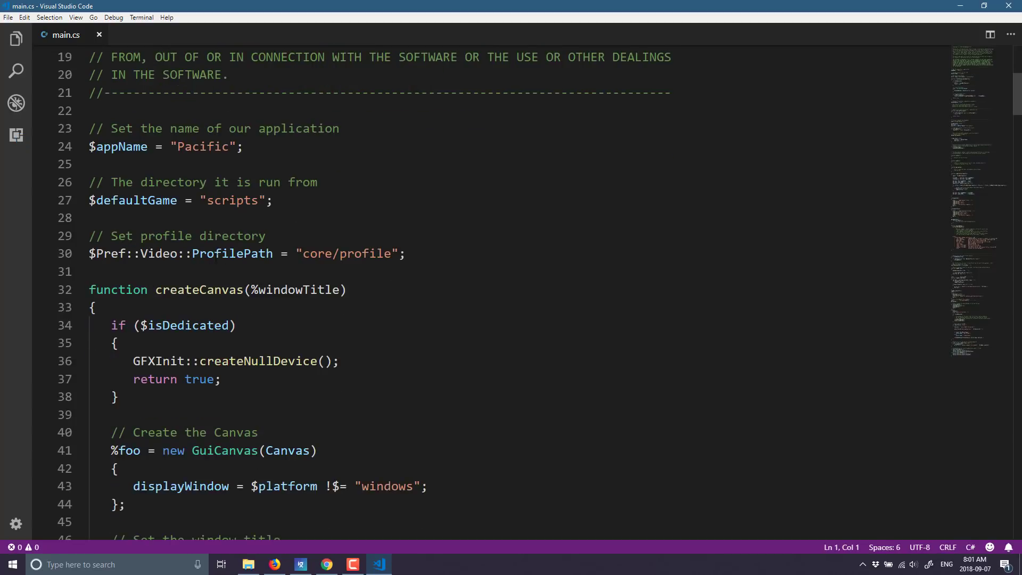
scroll(410, 259, "down", 3)
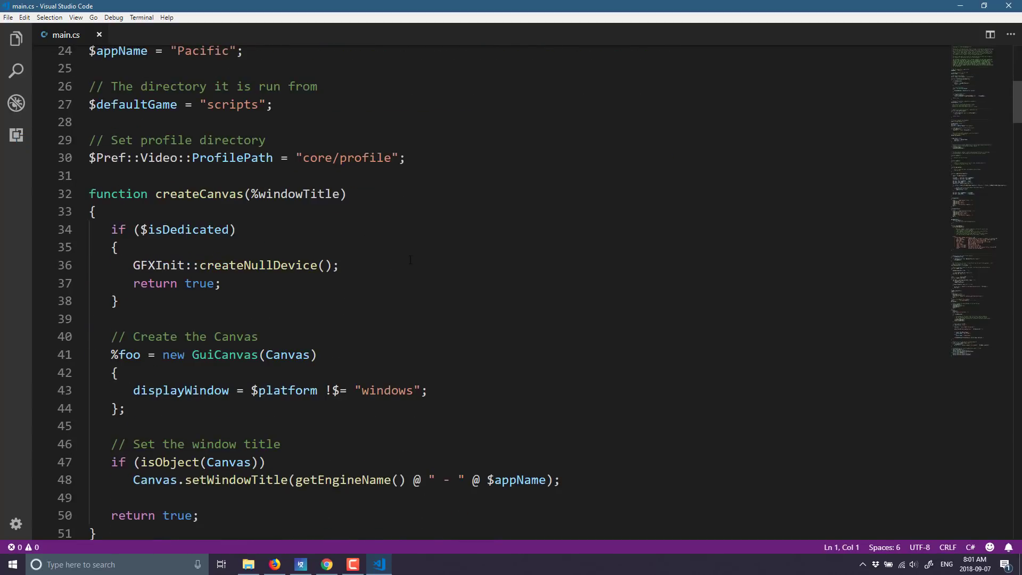
scroll(410, 259, "down", 1)
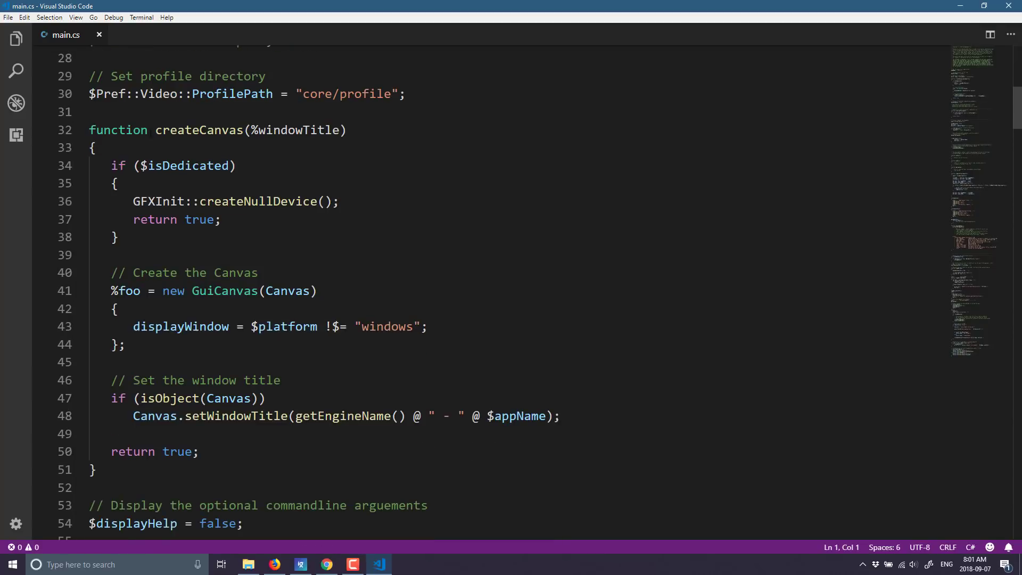
scroll(394, 237, "down", 6)
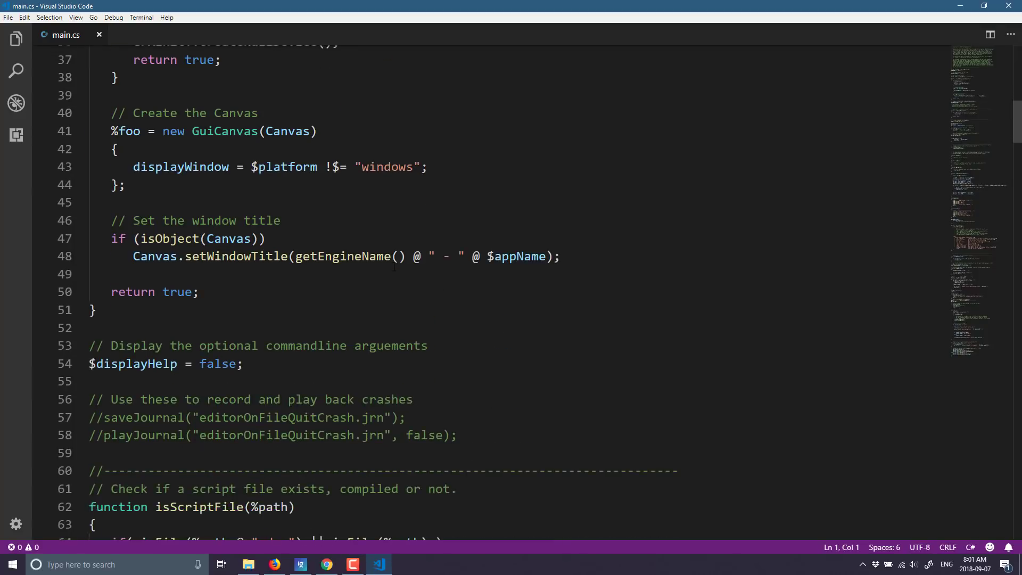
scroll(394, 266, "down", 10)
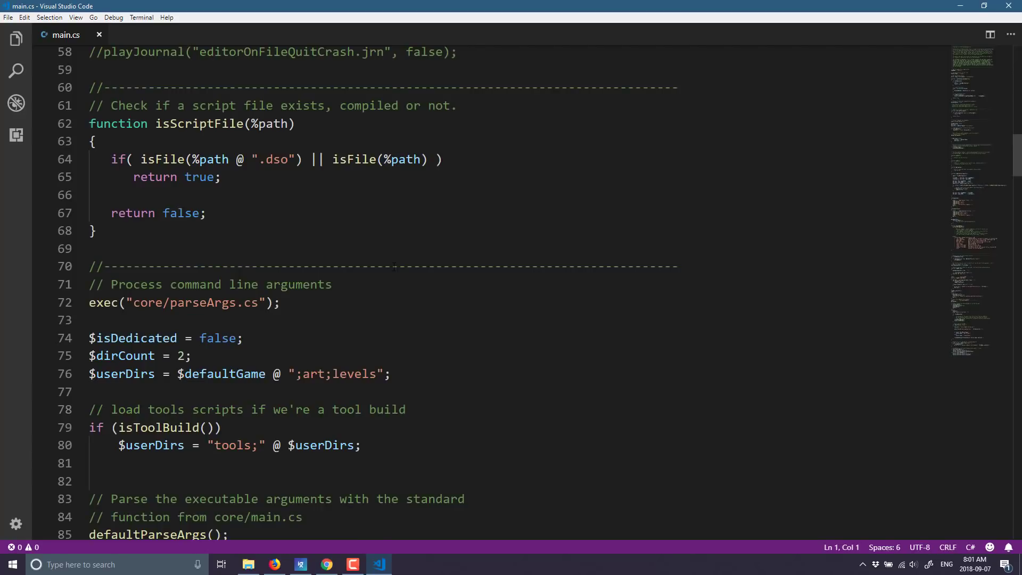
scroll(394, 266, "down", 2)
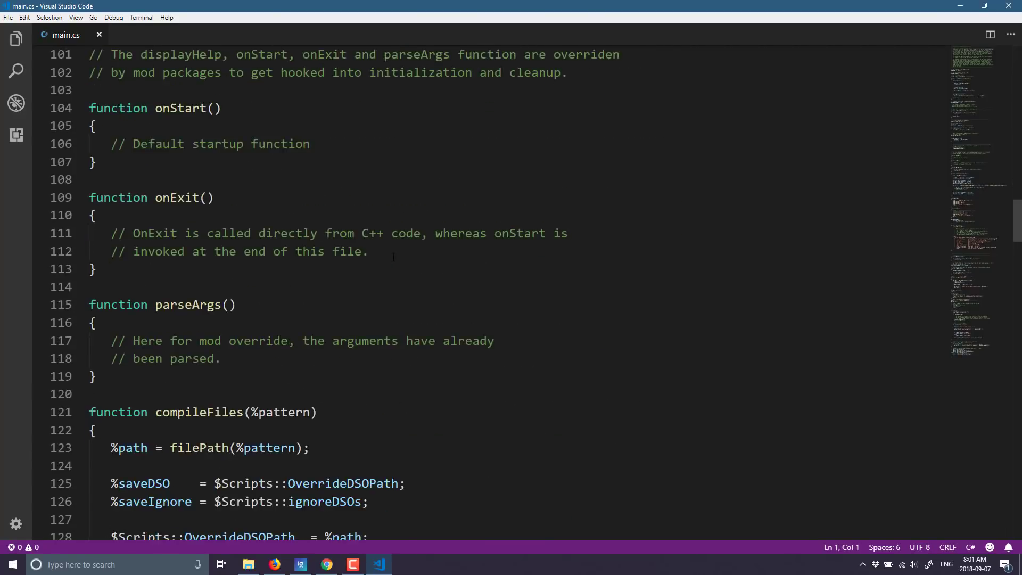
scroll(394, 257, "down", 6)
Switch to Firefox and, on the Torque 3D website, view the Tutorials section and open the wiki
left_click(275, 564)
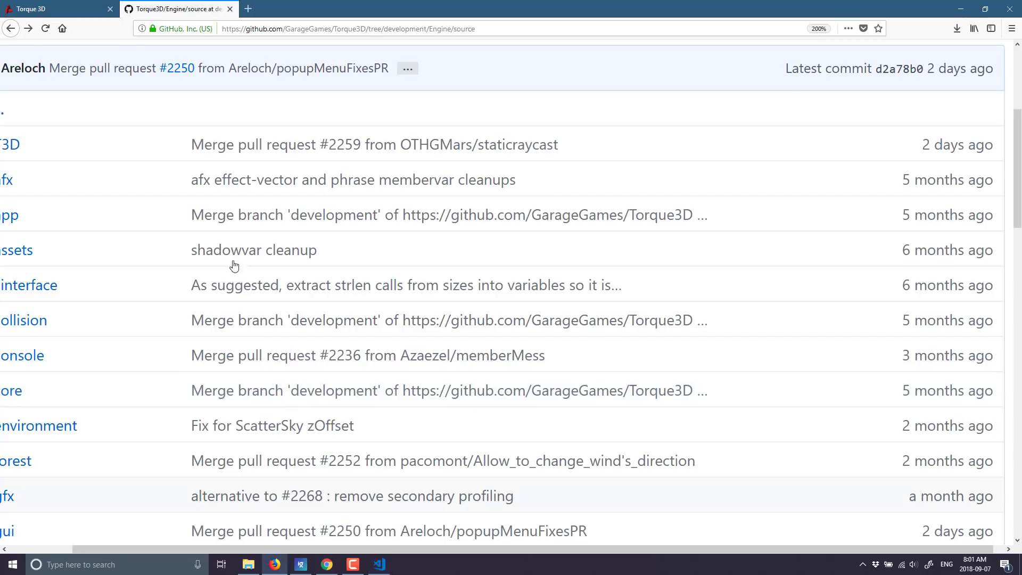
left_click(74, 6)
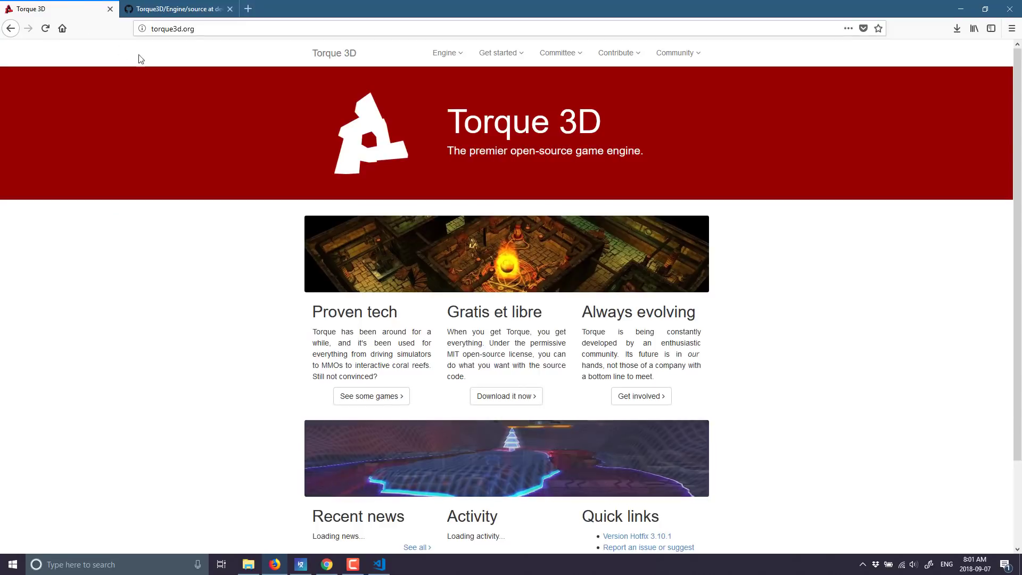
left_click(523, 53)
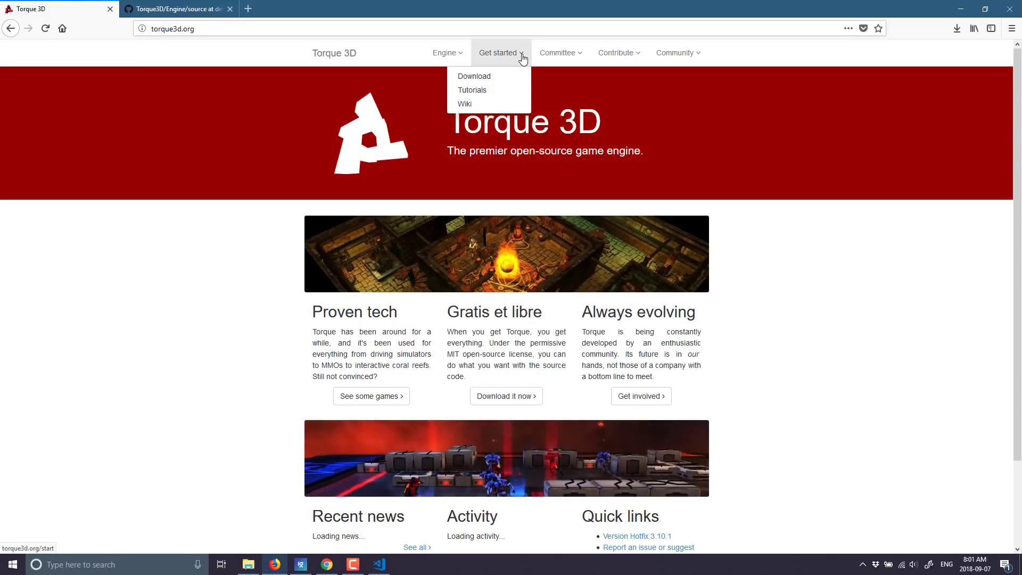
left_click(472, 90)
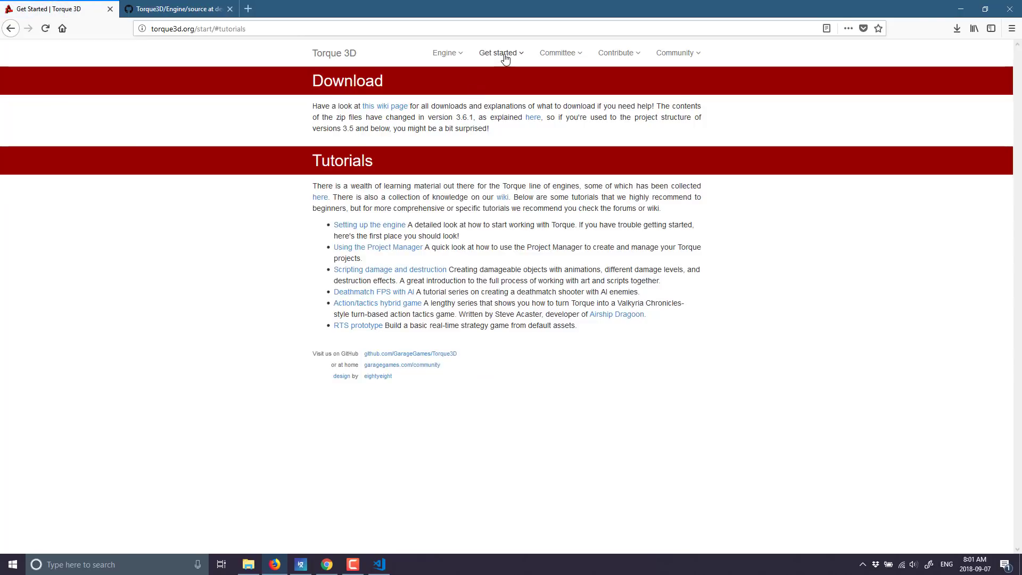
left_click(505, 59)
left_click(468, 103)
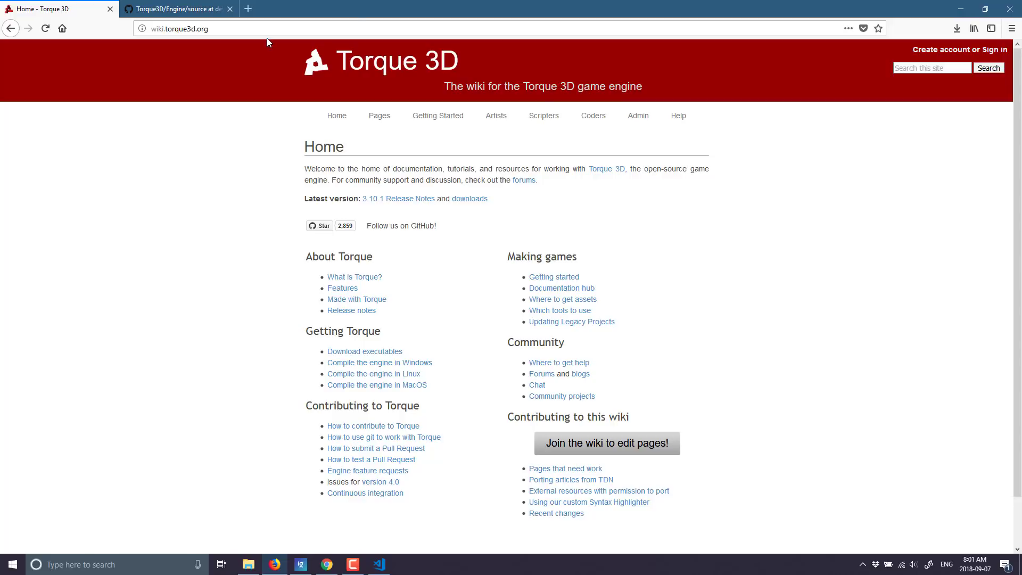
Open the wiki's Artists section and look through its editor, tutorial and materials articles
left_click(500, 115)
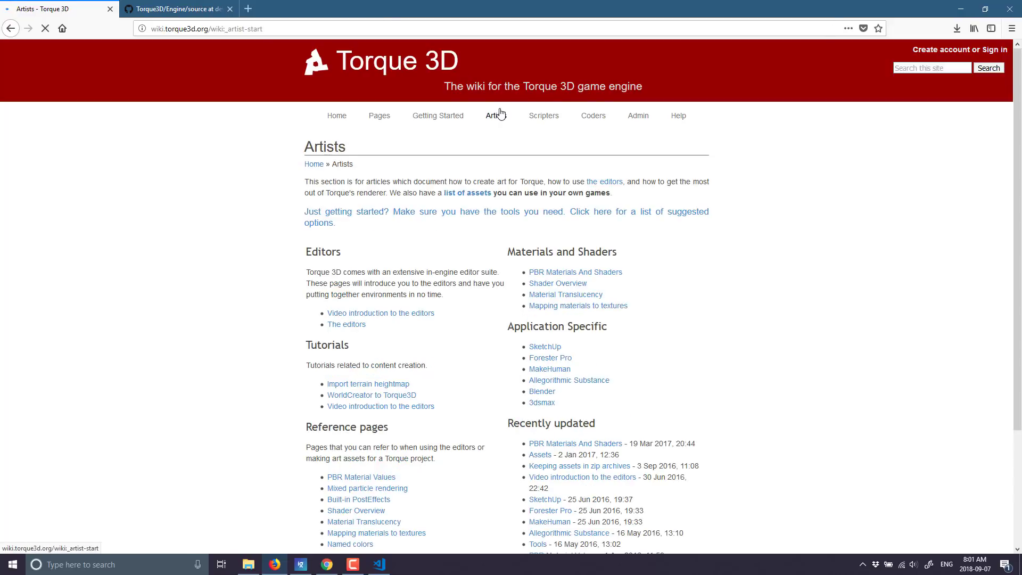
scroll(361, 490, "down", 2)
scroll(362, 489, "up", 2)
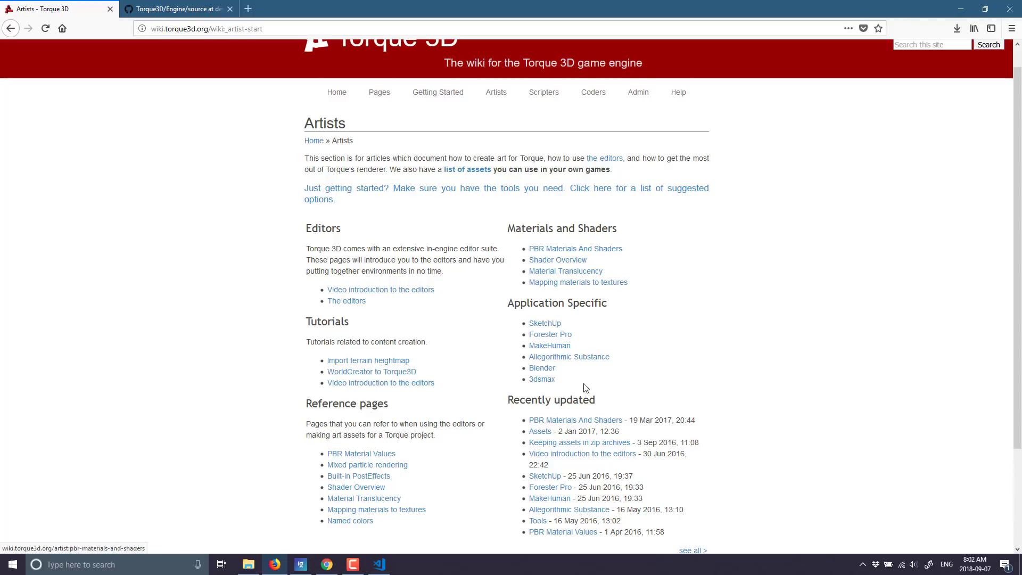
From the wiki's Scripters section, open the TorqueScript References page and its Torque 3D Reference Manual
left_click(543, 92)
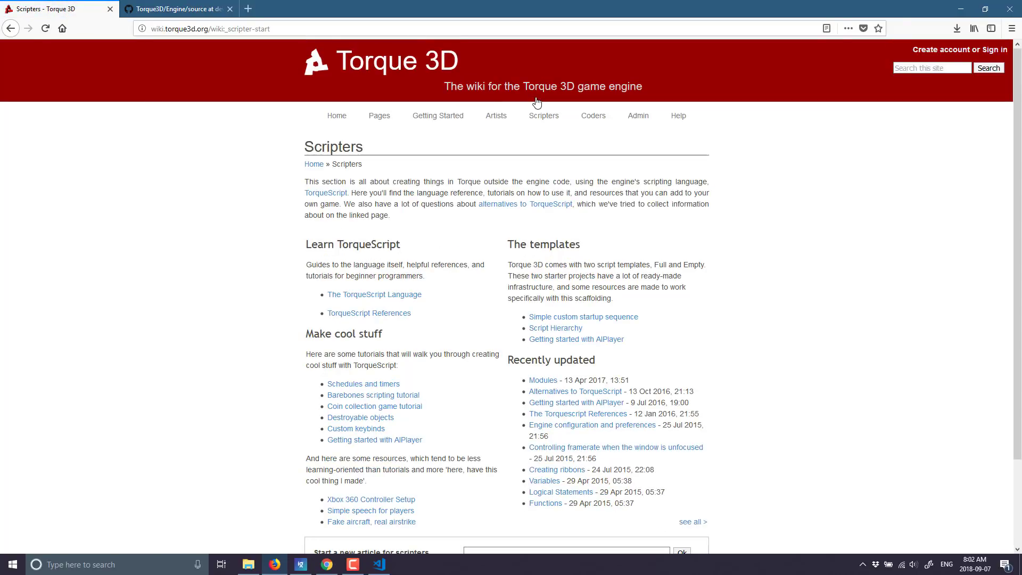
scroll(395, 281, "down", 2)
left_click(353, 252)
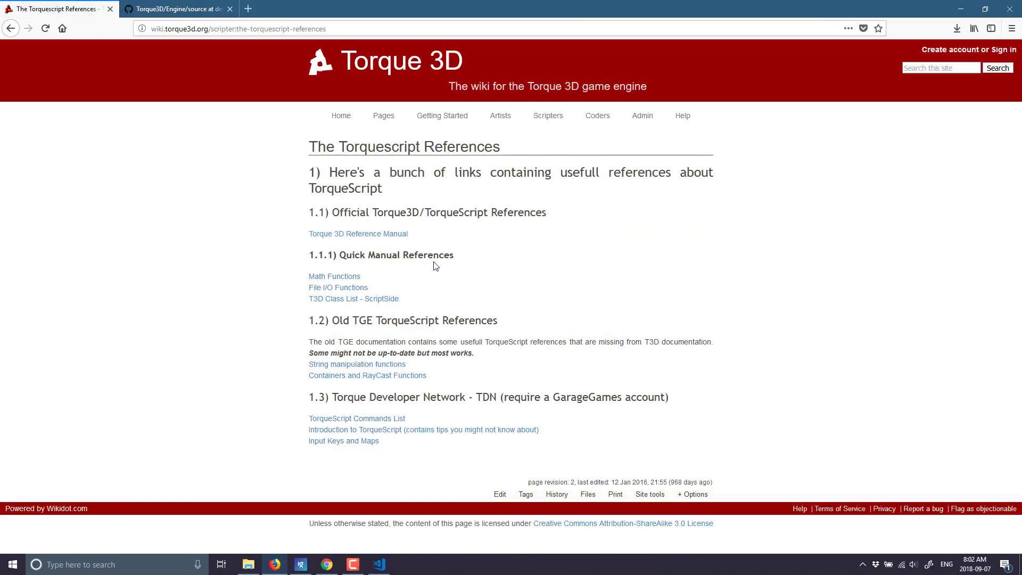
left_click(399, 234)
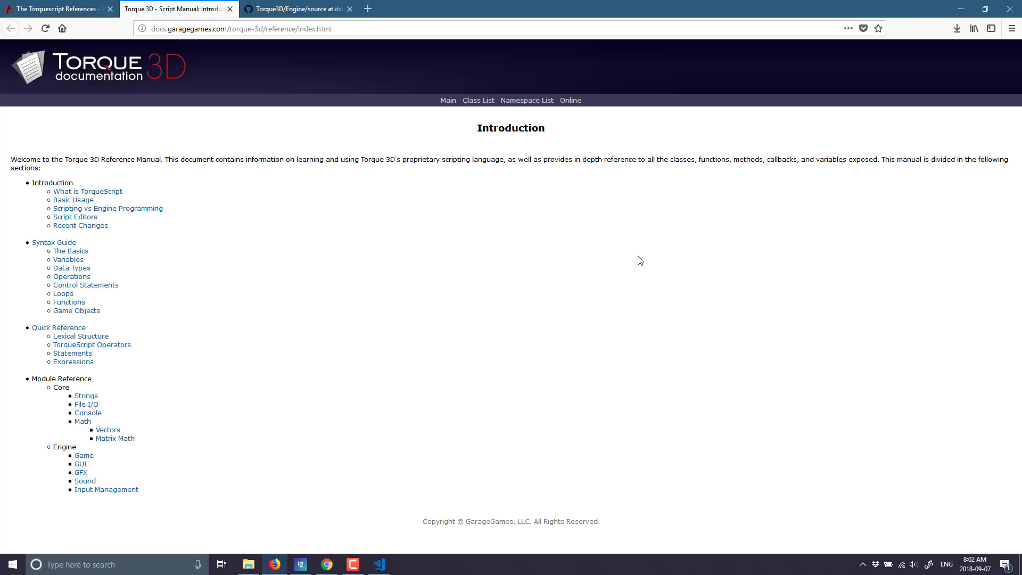
Return to the wiki, look through the Coders section and open the engine source overview
left_click(58, 9)
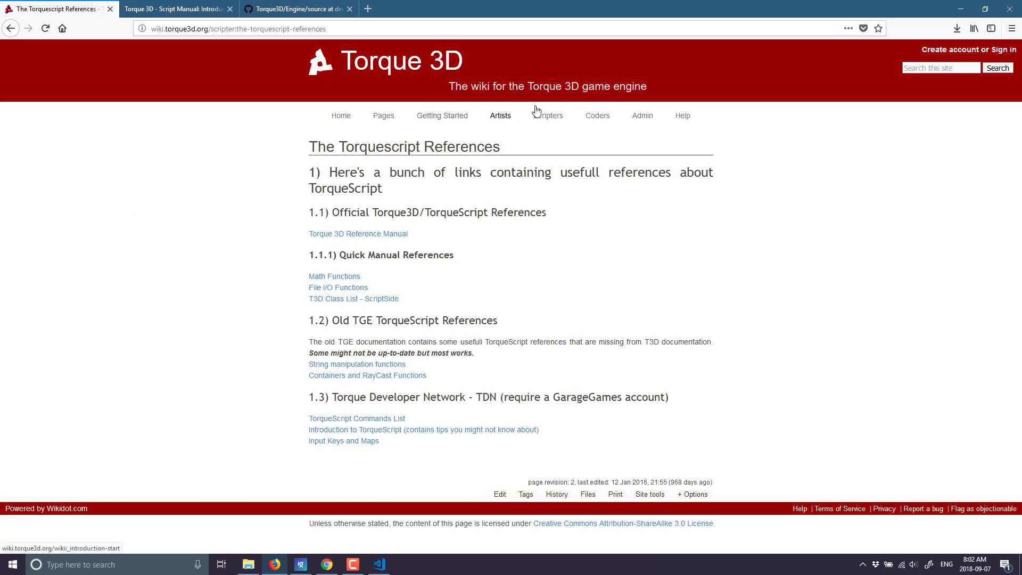
left_click(604, 115)
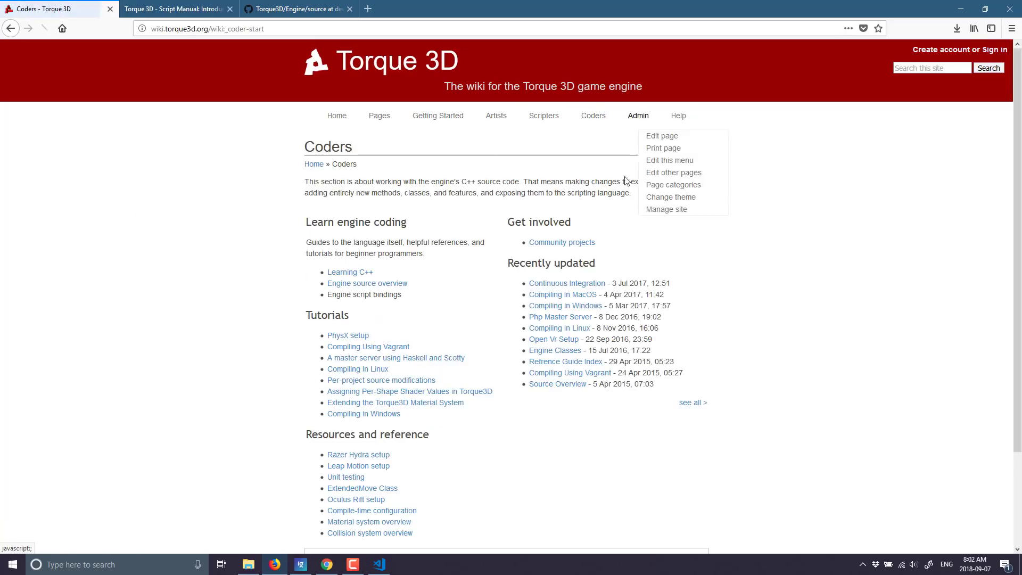
scroll(674, 367, "down", 2)
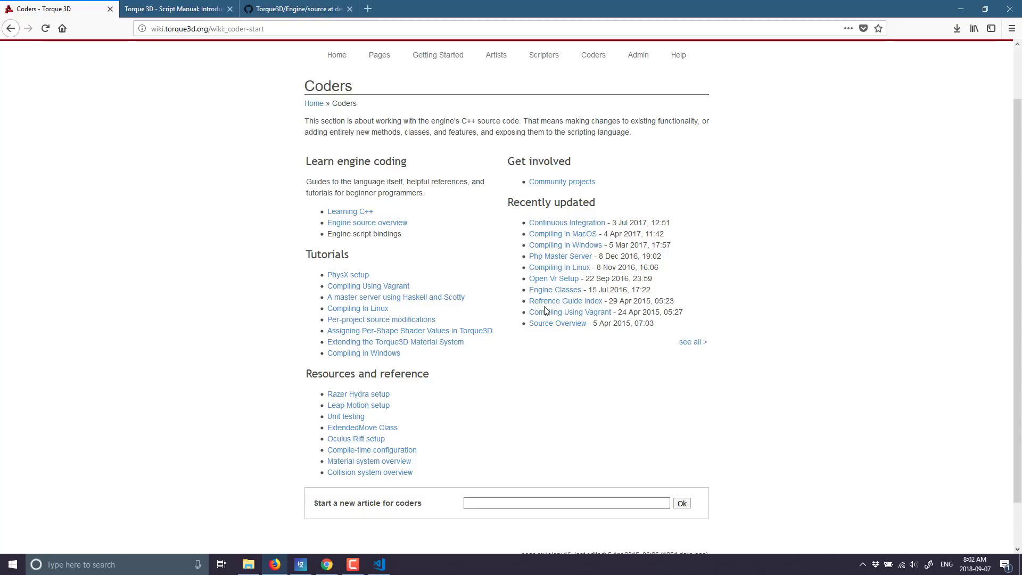
left_click(365, 225)
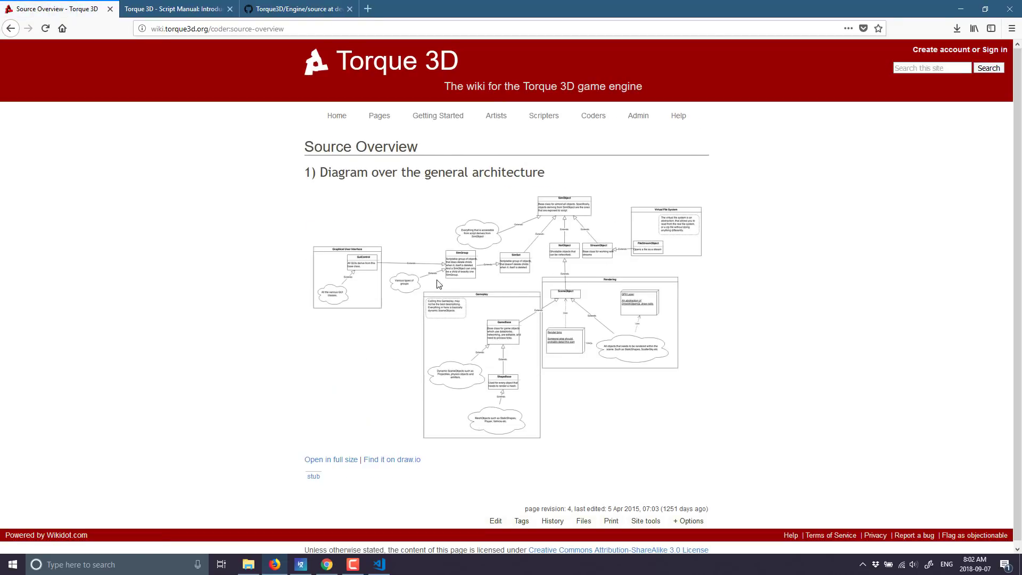
Enlarge the Source Overview page to 220% and examine the general architecture diagram
scroll(613, 290, "up", 8, "ctrl")
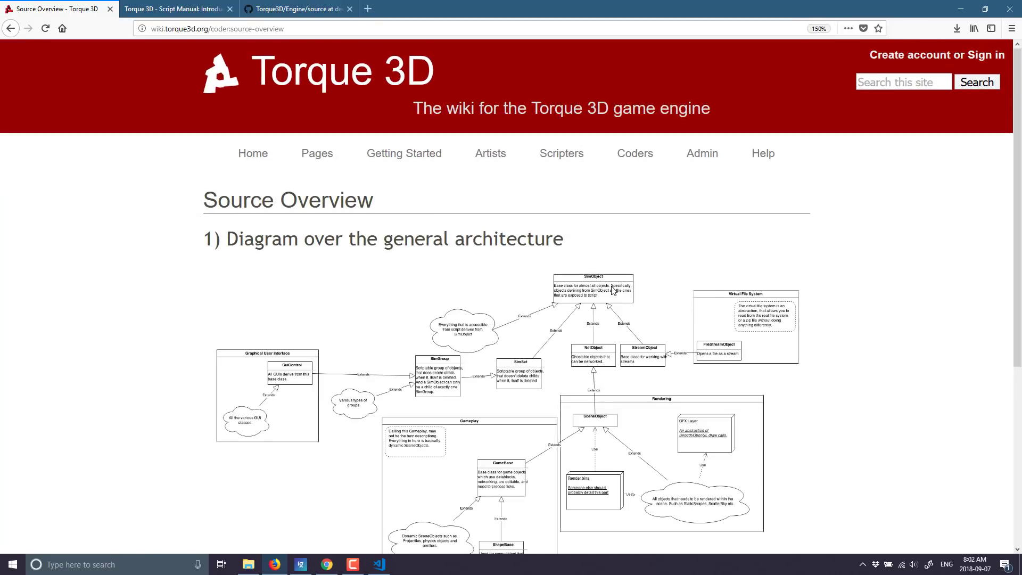
scroll(613, 290, "down", 8)
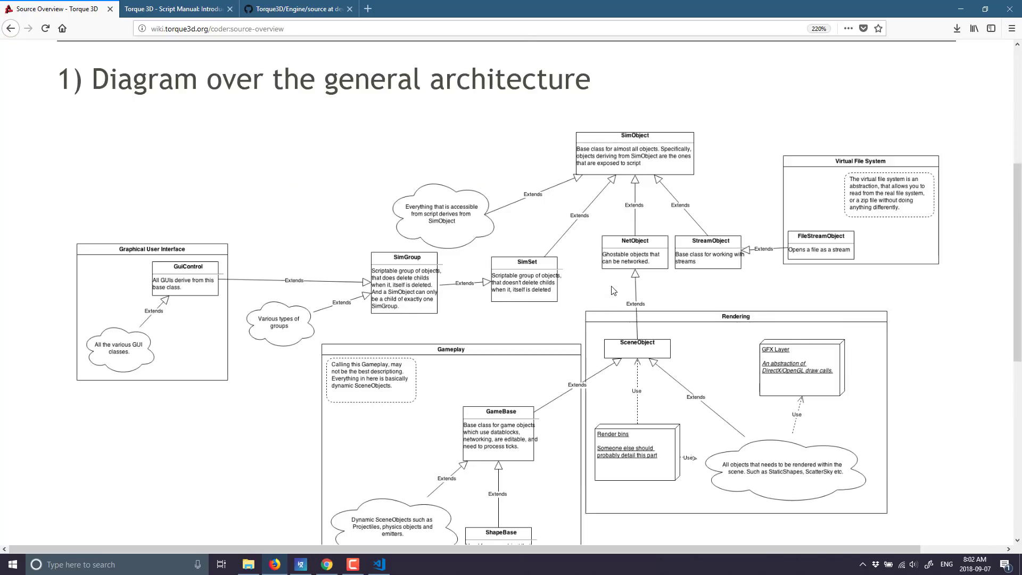
scroll(613, 290, "up", 1, "ctrl")
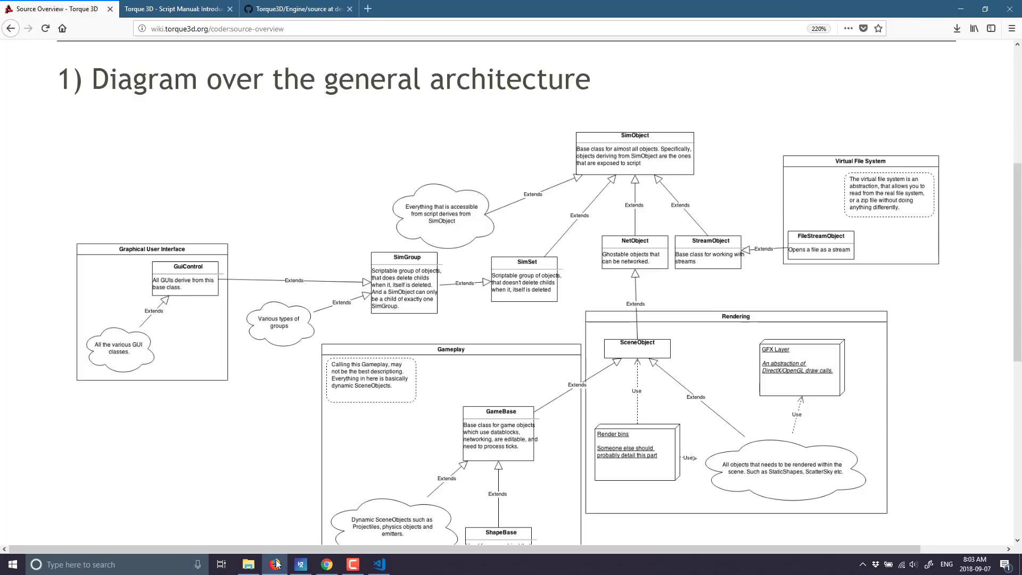
Switch to File Explorer, open the Torque3D-3101-WinBinaries folder in Downloads and launch Torque3D.exe
left_click(245, 563)
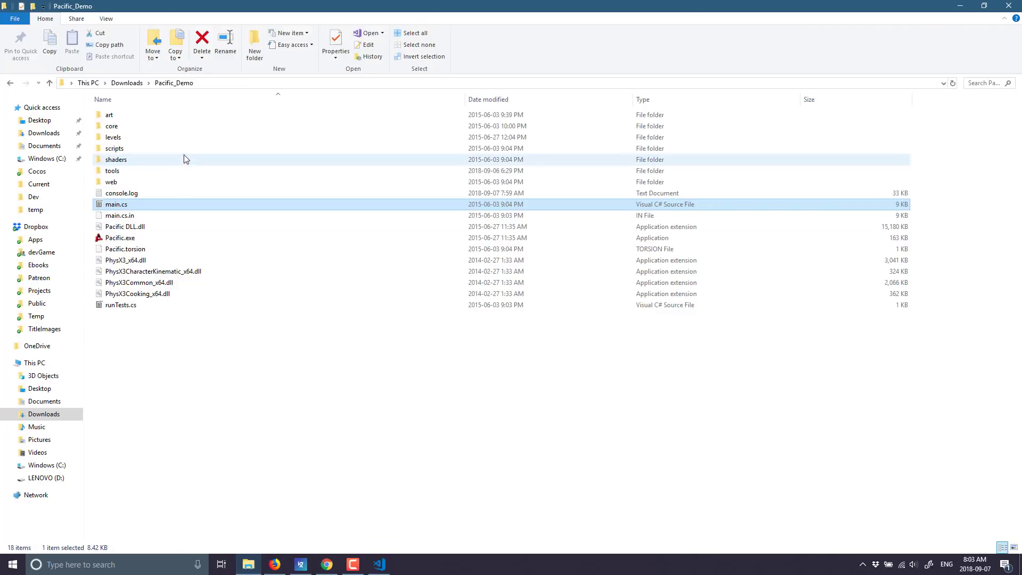
key("alt+Left")
double_click(142, 128)
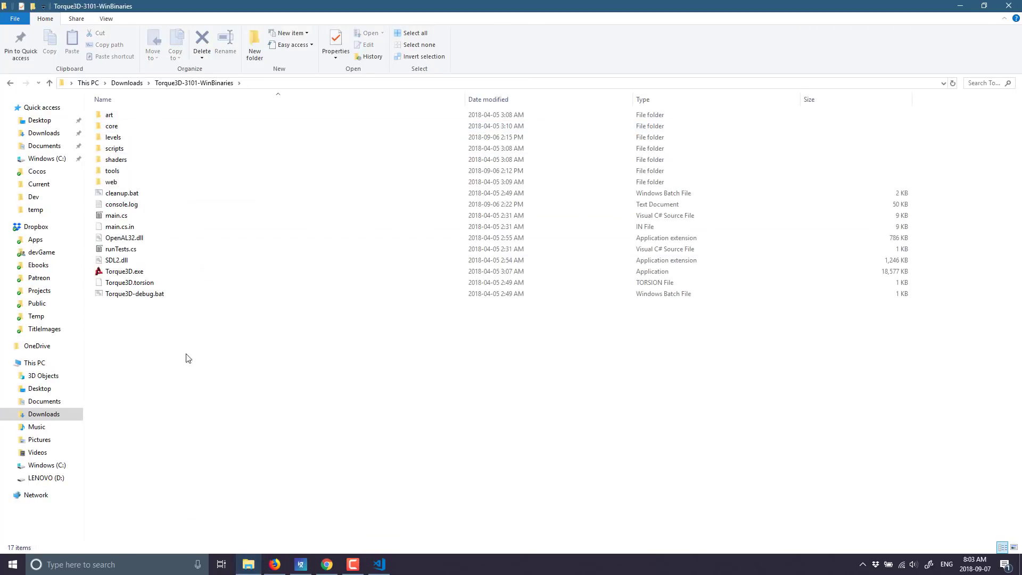
double_click(137, 274)
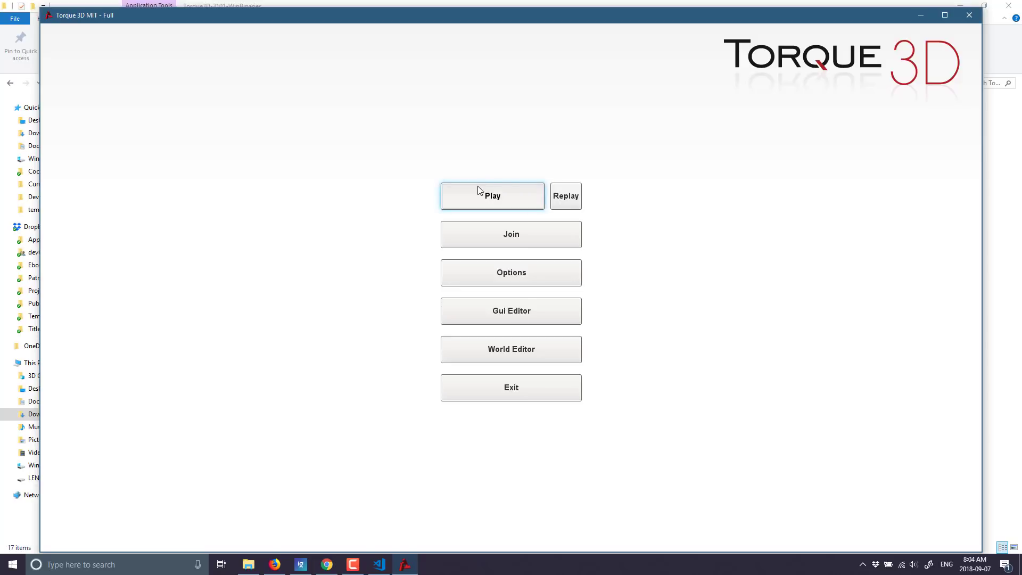
Start playing the Empty Terrain level
left_click(491, 197)
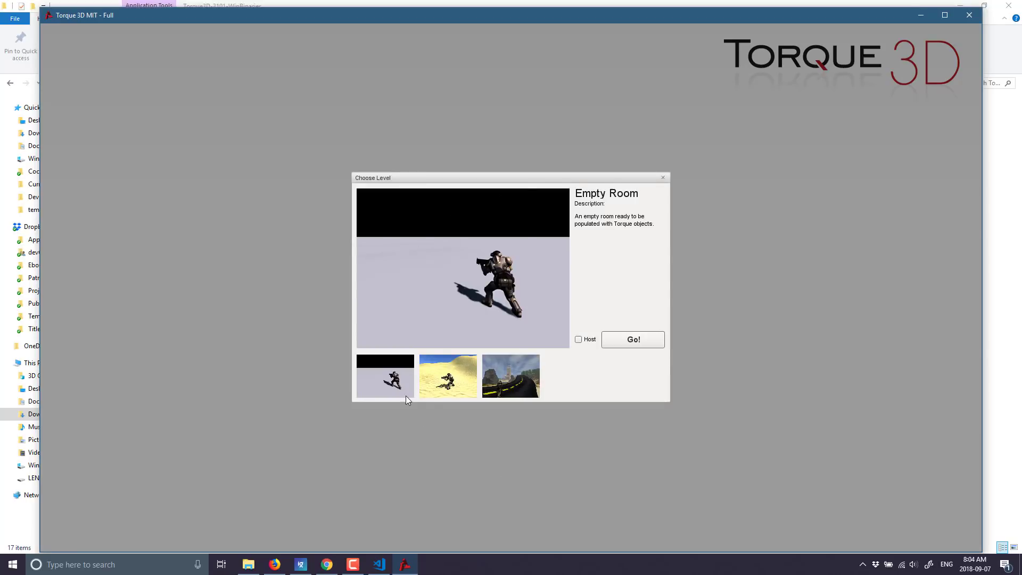
left_click(465, 370)
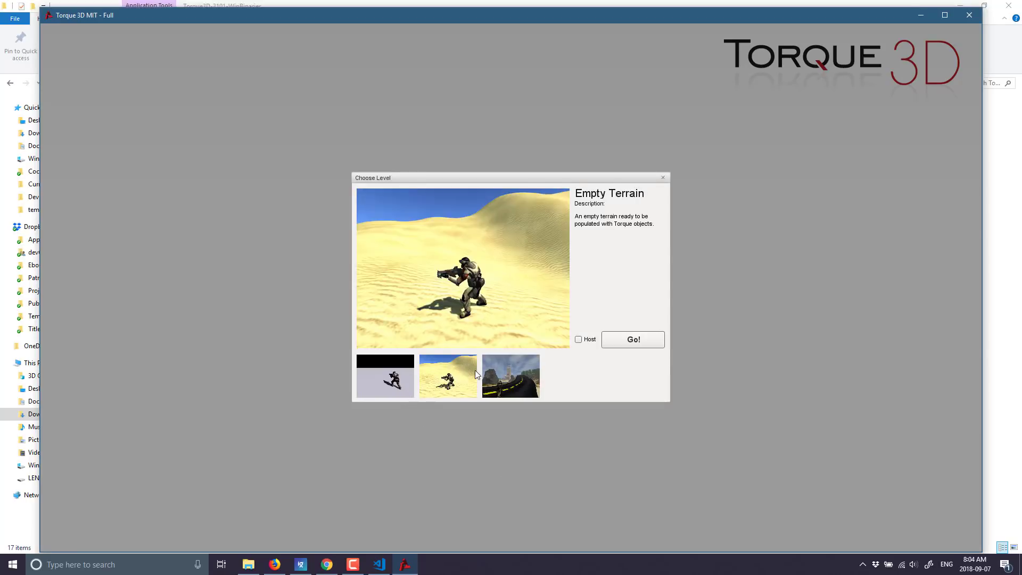
left_click(500, 374)
left_click(470, 382)
left_click(646, 339)
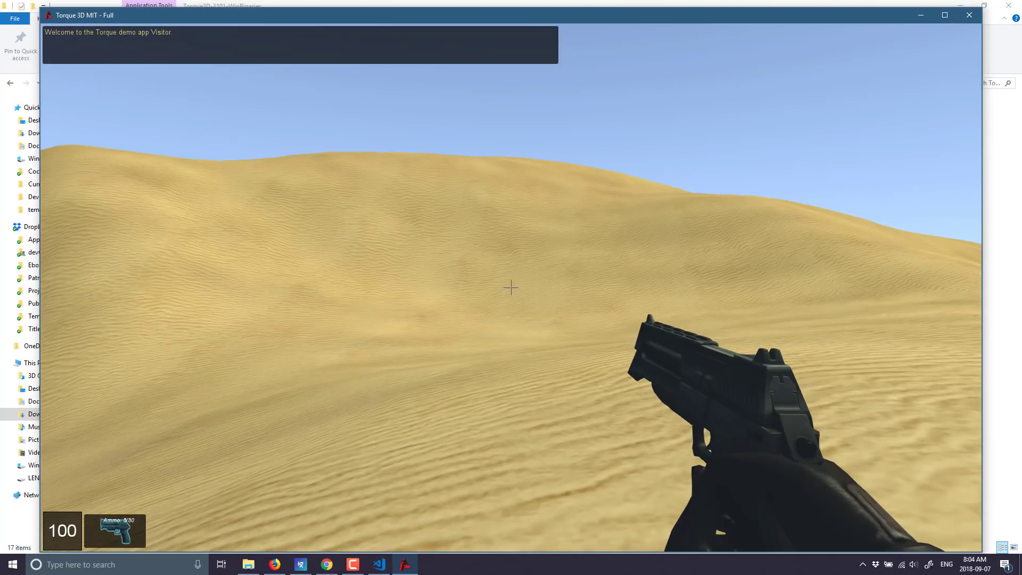
Try out the Lurker and Lurker Grenade Launcher, deploy a Proximity Mine and switch to the Ryder pistol
scroll(511, 287, "down", 2)
scroll(510, 288, "up", 1)
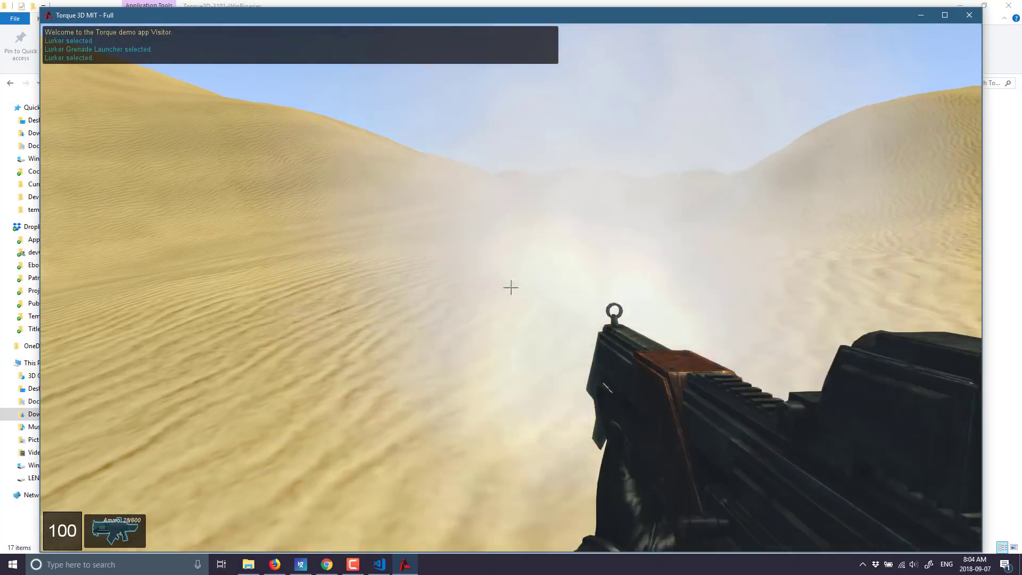
key("4")
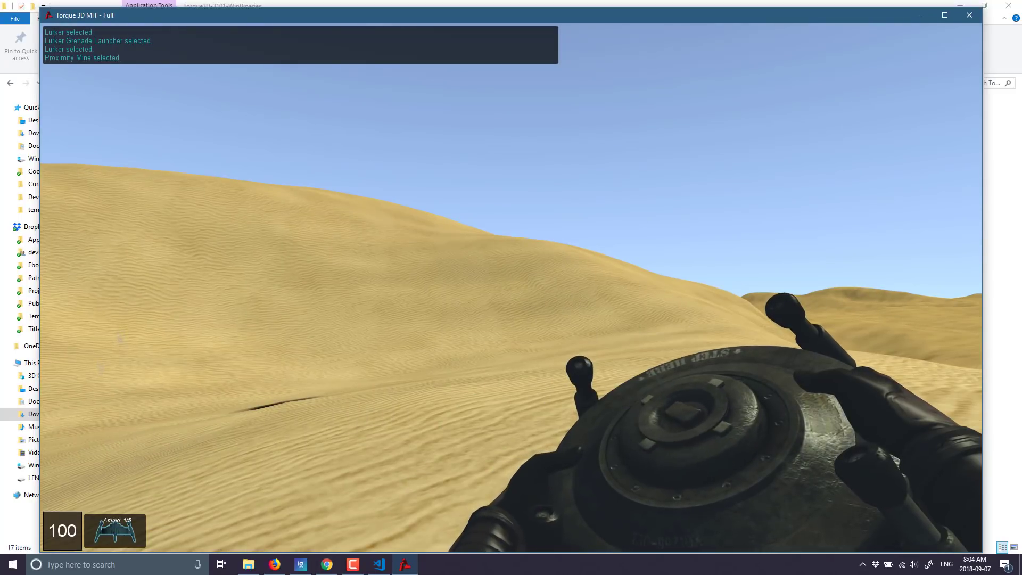
left_click(511, 287)
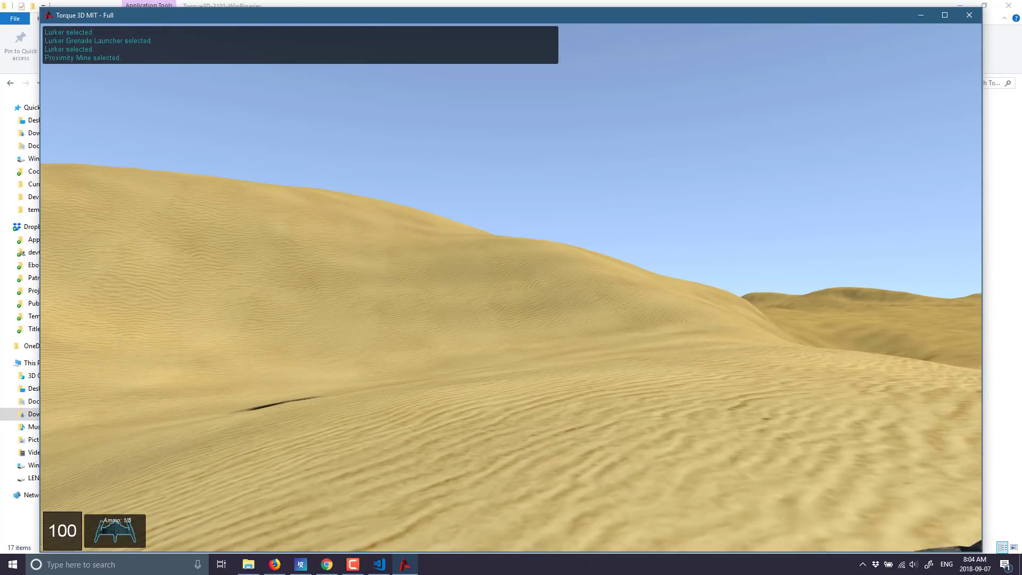
key("1")
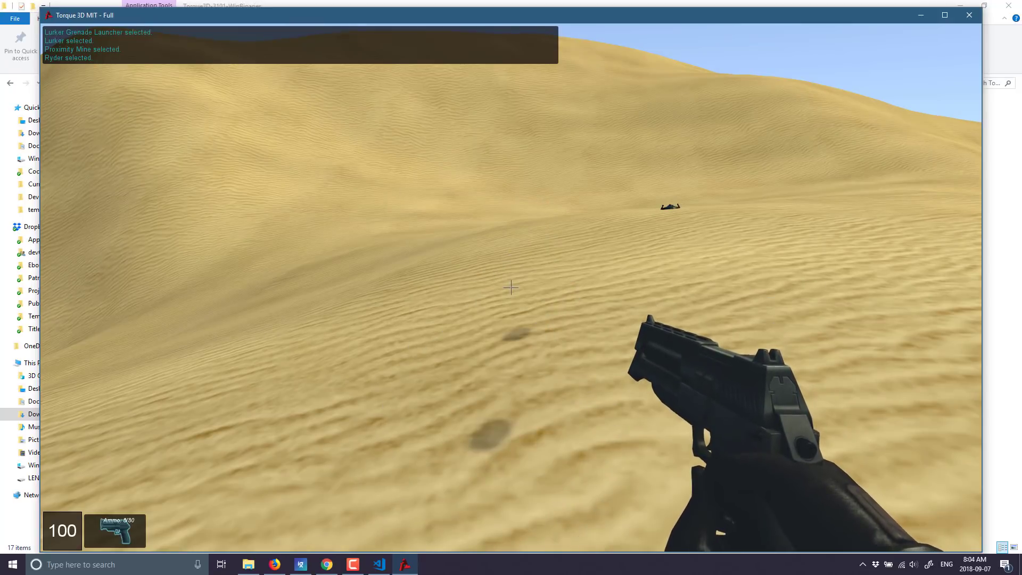
Open the running level's PlayGui in the GUI Editor and select the health readout
key("F11")
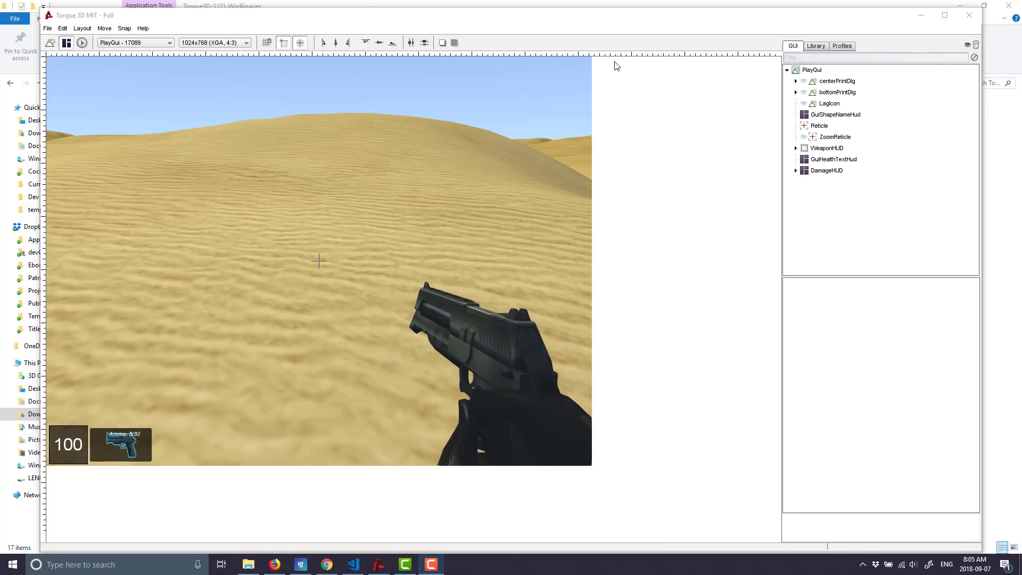
left_click_drag(652, 22, 653, 26)
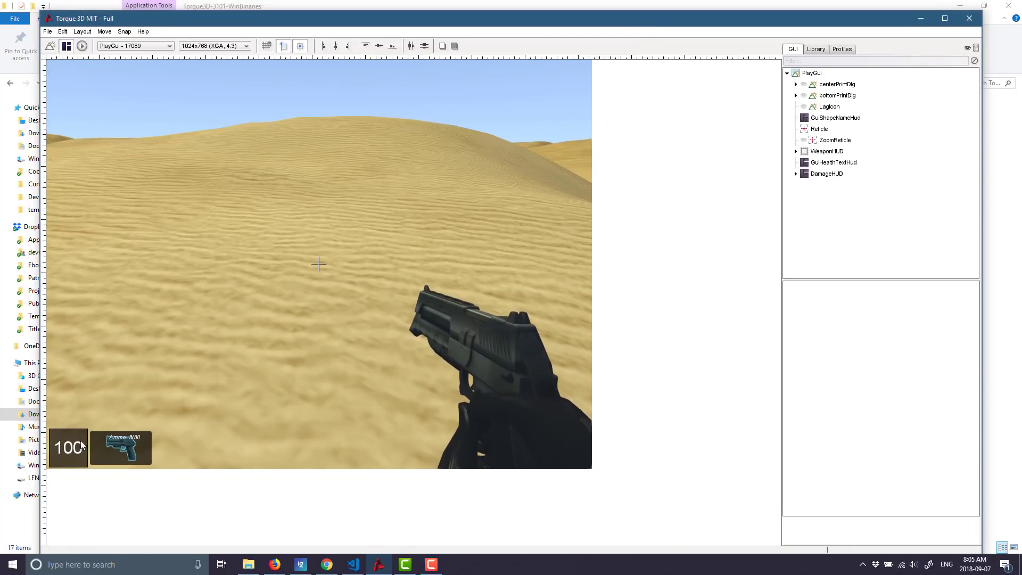
left_click(69, 460)
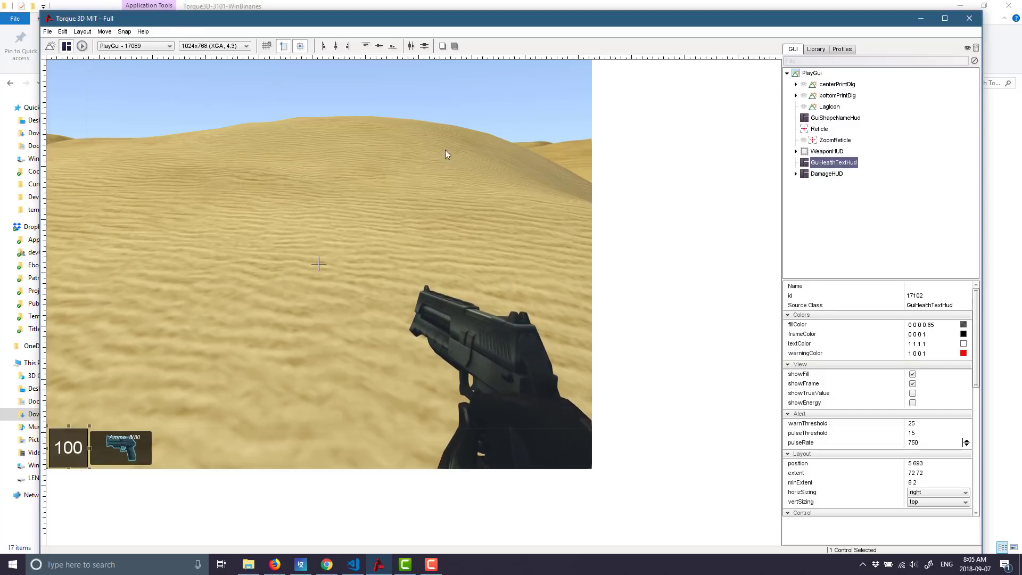
Preview the PlayGui layout at 1600x1200 (UXGA, 4:3) and set its resolution to 640x480 (VGA, 4:3)
left_click(223, 46)
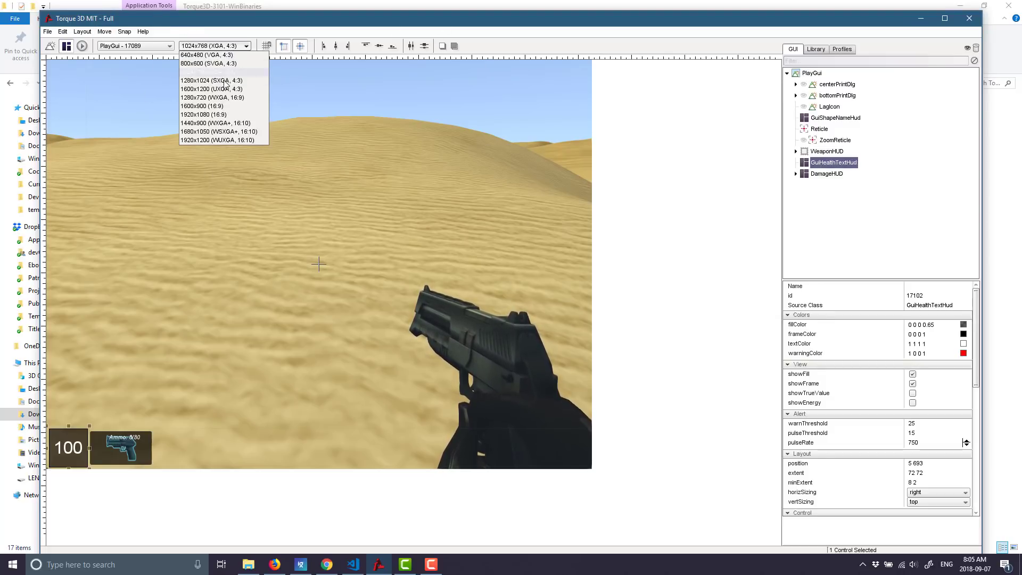
left_click(224, 89)
left_click(215, 46)
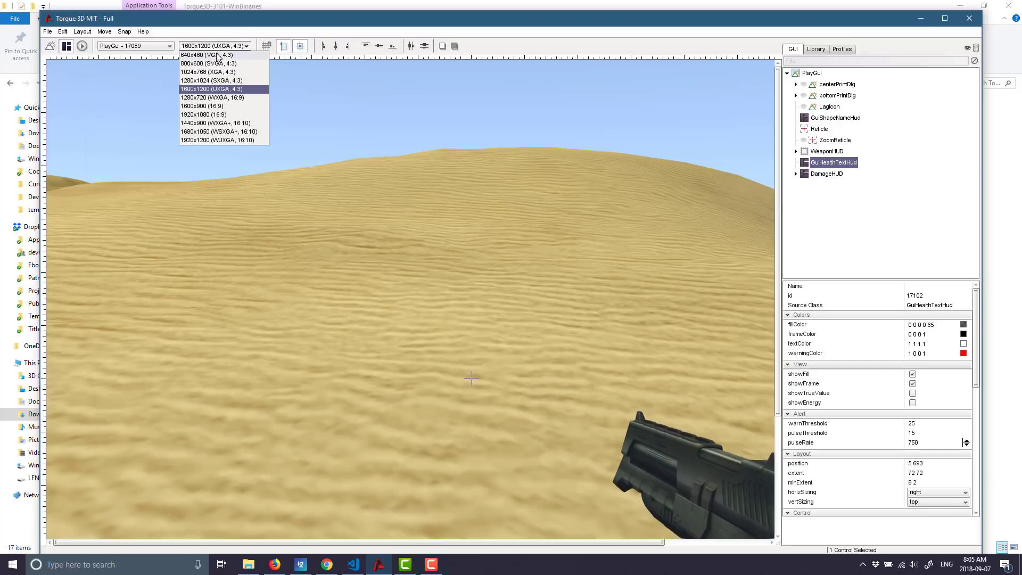
left_click(218, 56)
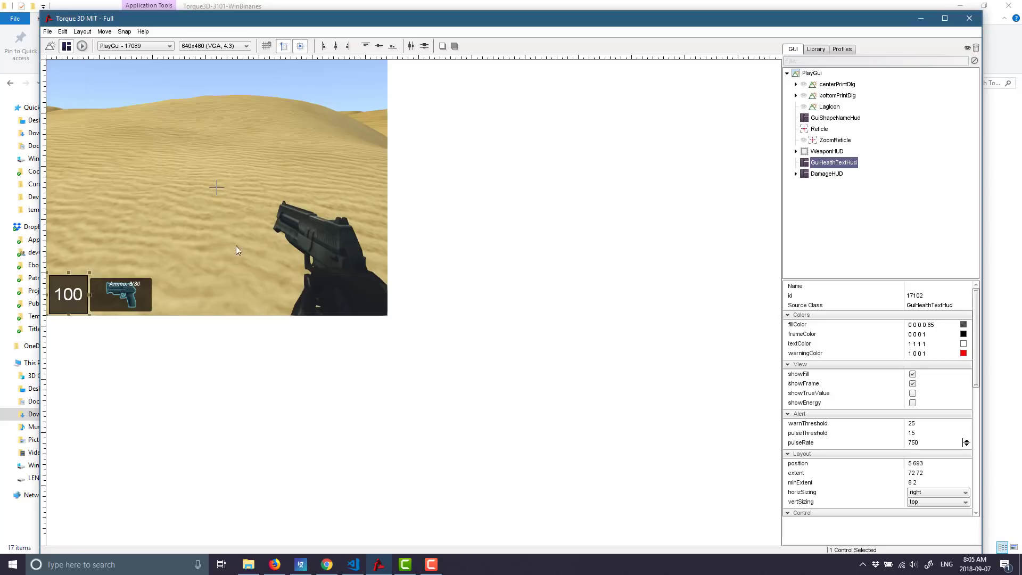
Move the health readout to the right of the weapon HUD, at about 211 405, test it in the running game and return to the World Editor
left_click_drag(67, 299, 179, 296)
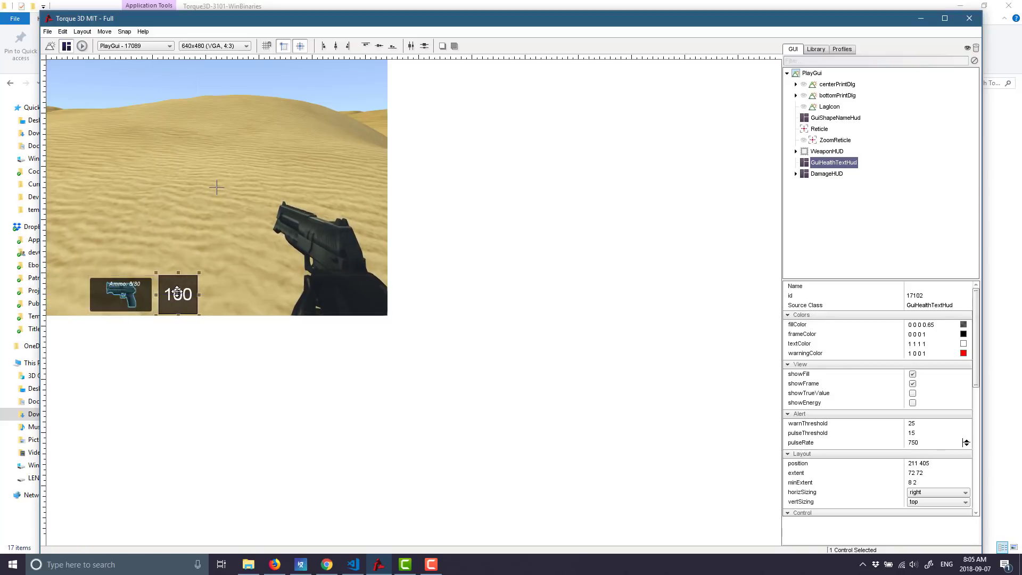
left_click(51, 46)
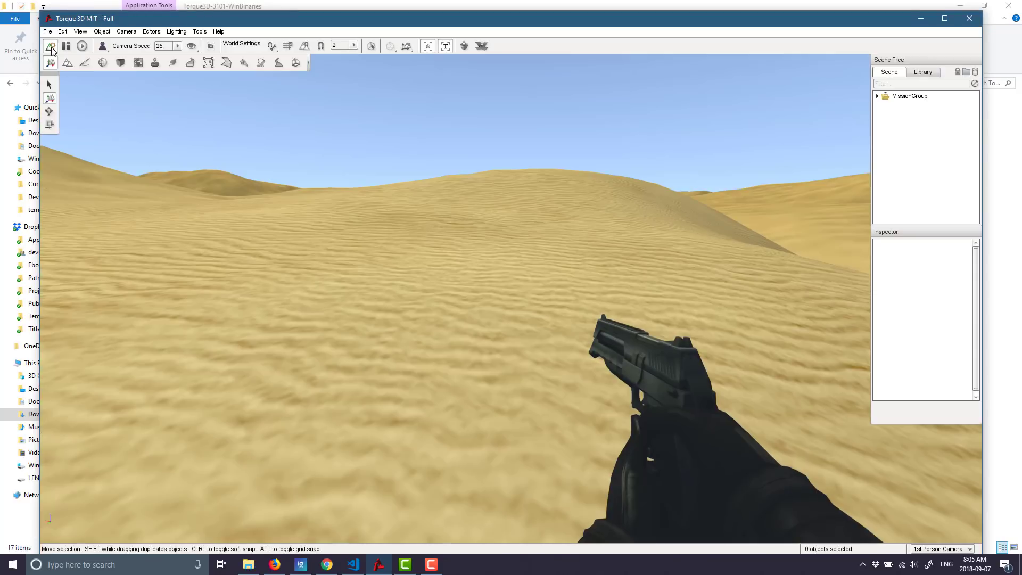
left_click(81, 45)
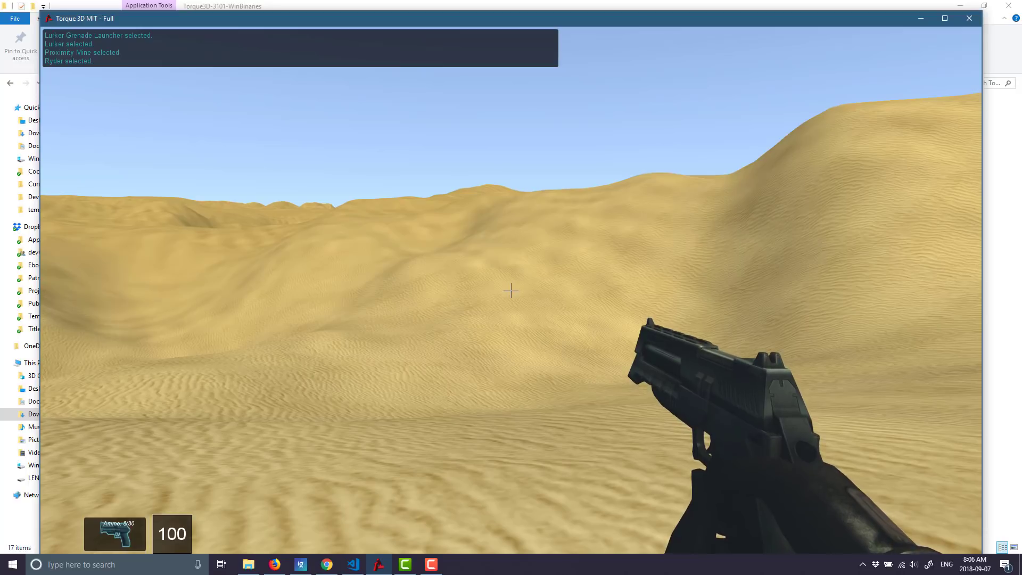
key("F11")
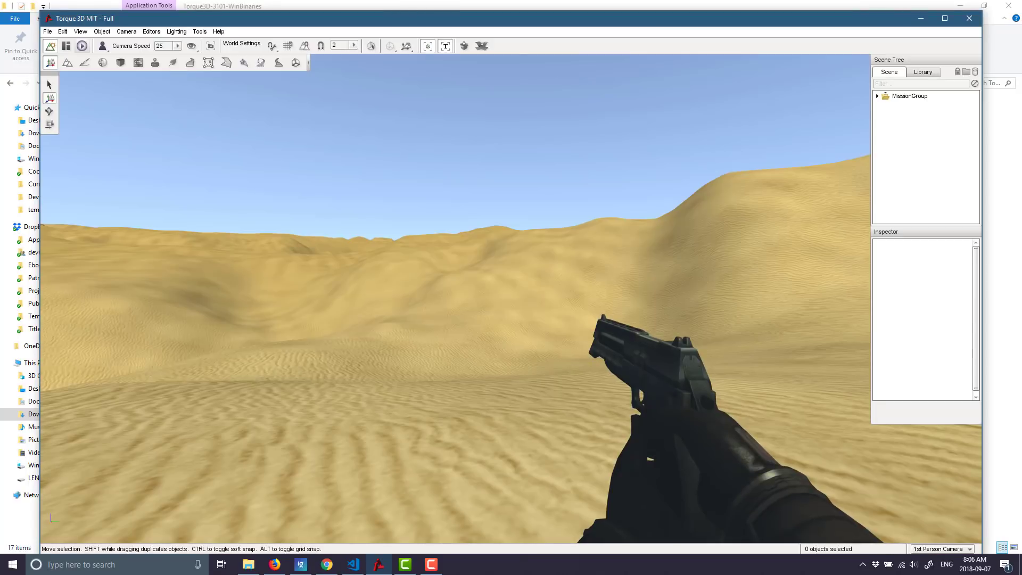